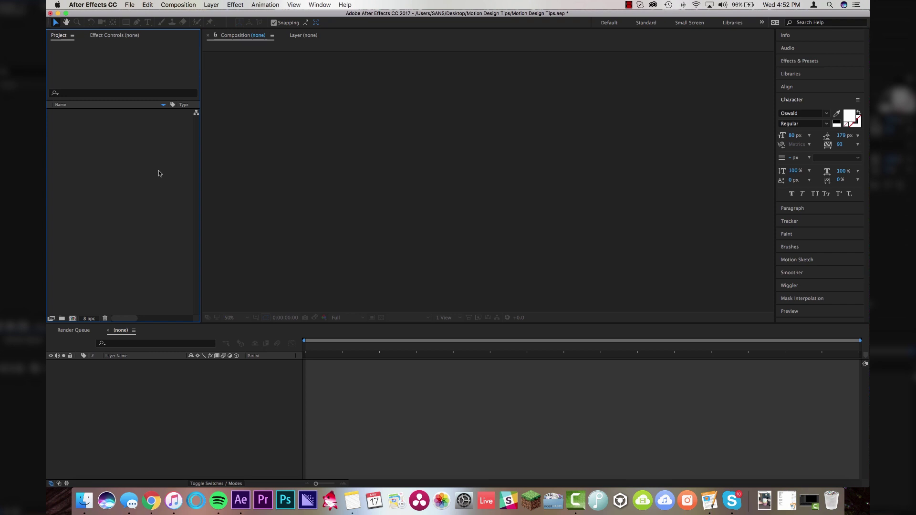
- Create a new 1920 x 1080 composition at 23.976 frames per second with a 10-second duration
{"action": "left_click", "coordinate": [182, 6]}
{"action": "left_click", "coordinate": [182, 18]}
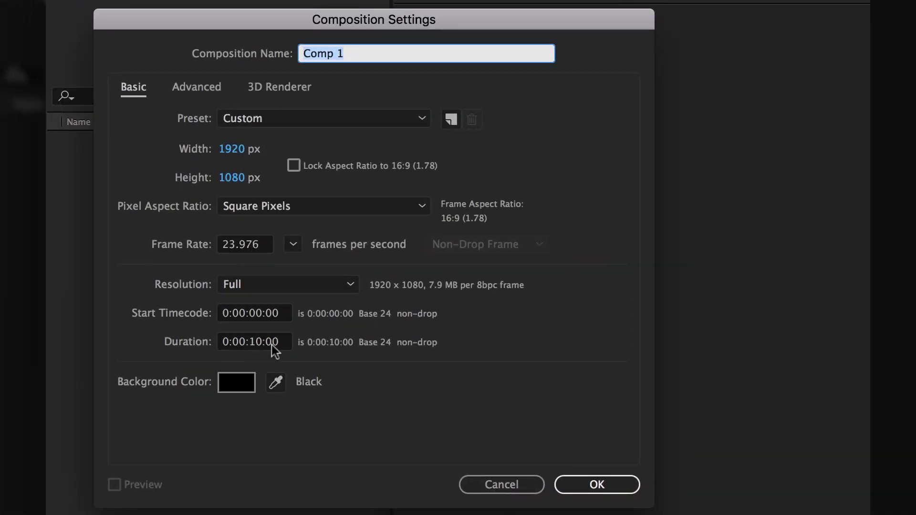
{"action": "left_click", "coordinate": [597, 483]}
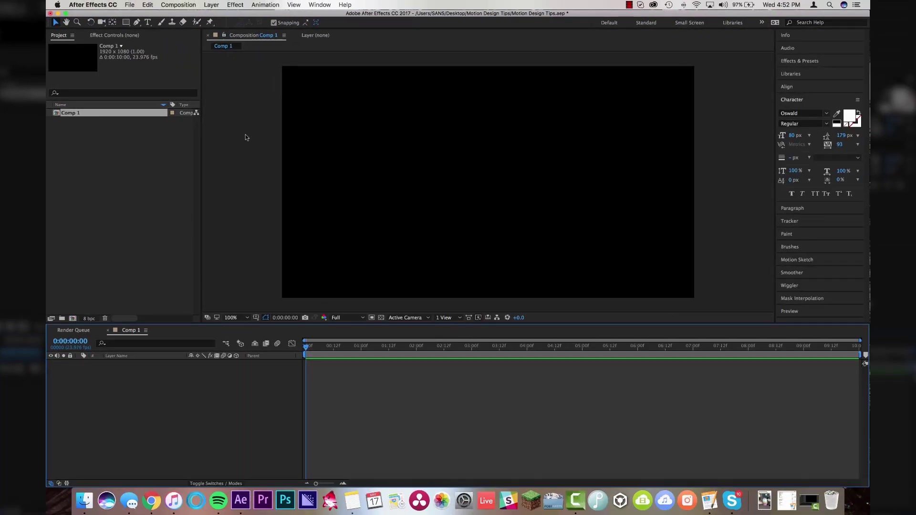
- Create an empty shape layer in the composition and add a Polystar path to its contents
{"action": "left_click", "coordinate": [211, 5]}
{"action": "mouse_move", "coordinate": [223, 19]}
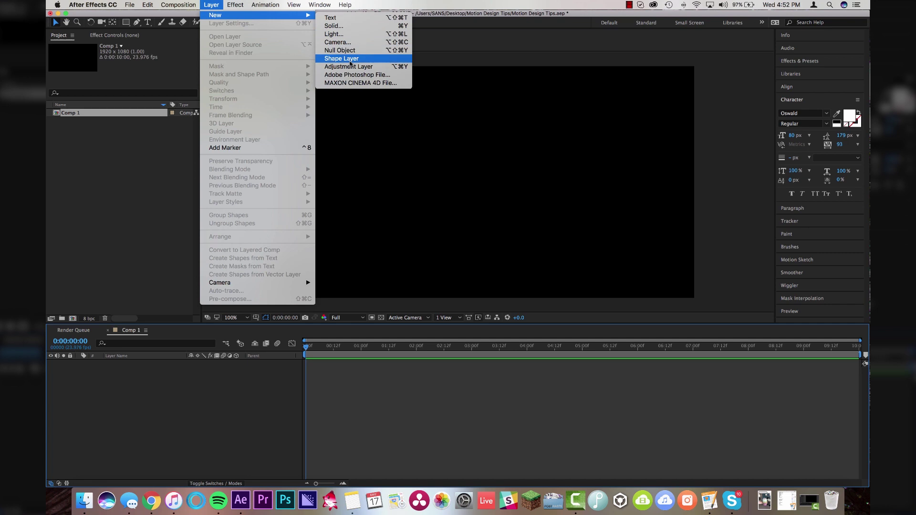
{"action": "left_click", "coordinate": [356, 60]}
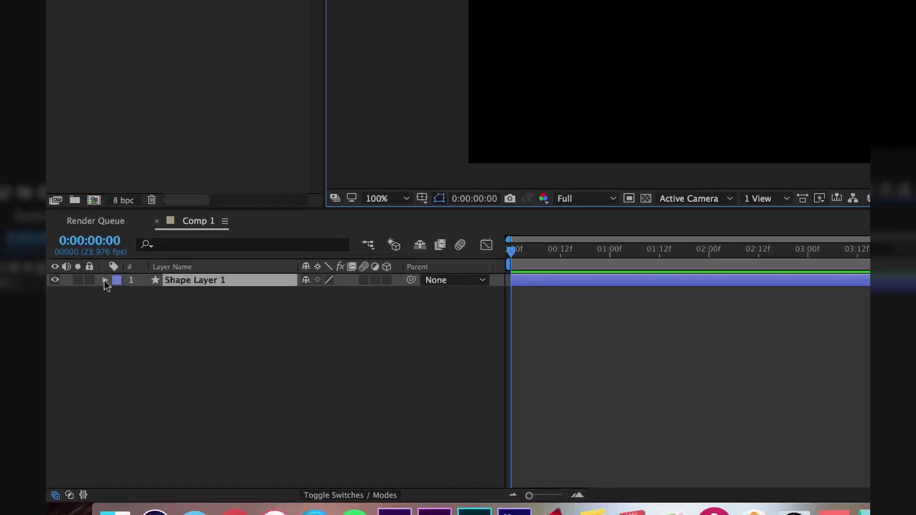
{"action": "left_click", "coordinate": [79, 364]}
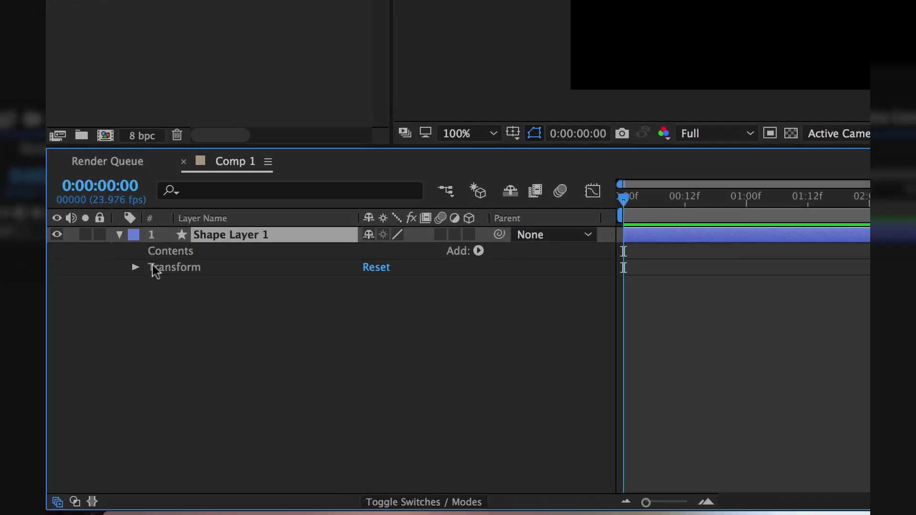
{"action": "left_click", "coordinate": [169, 251]}
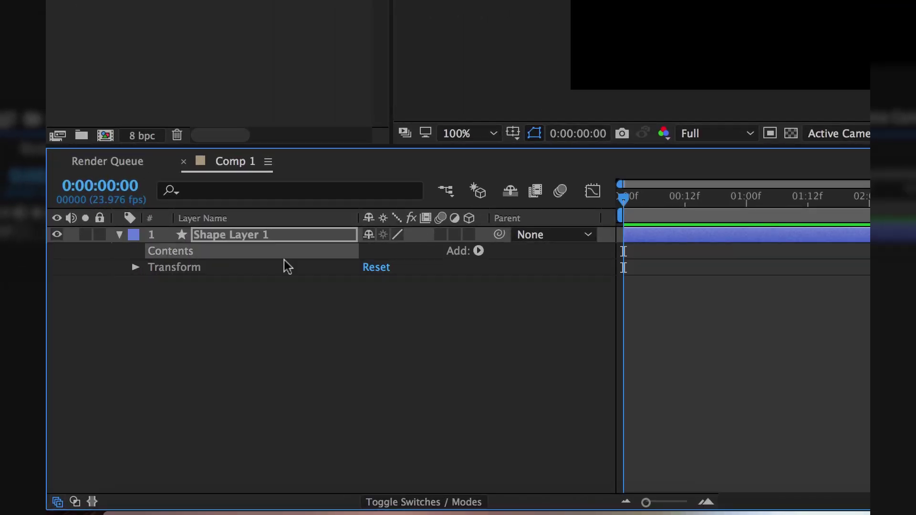
{"action": "left_click", "coordinate": [478, 251]}
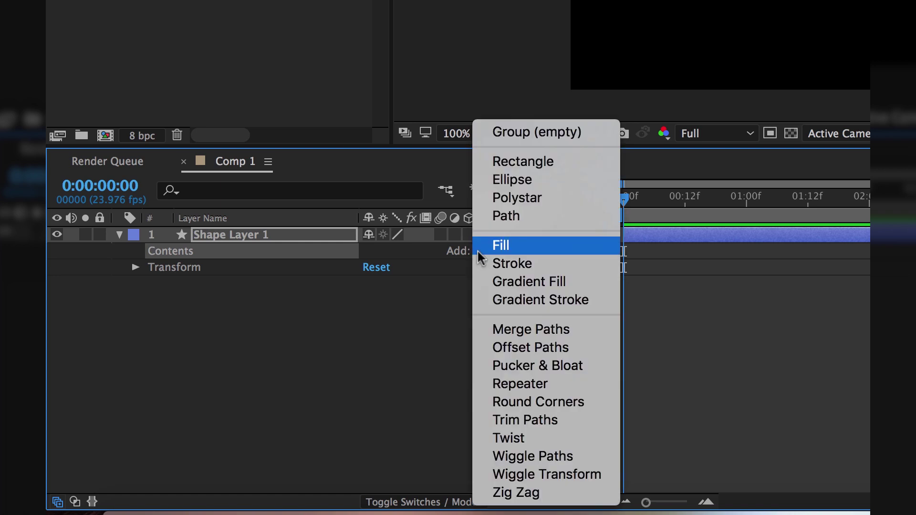
{"action": "left_click", "coordinate": [543, 198]}
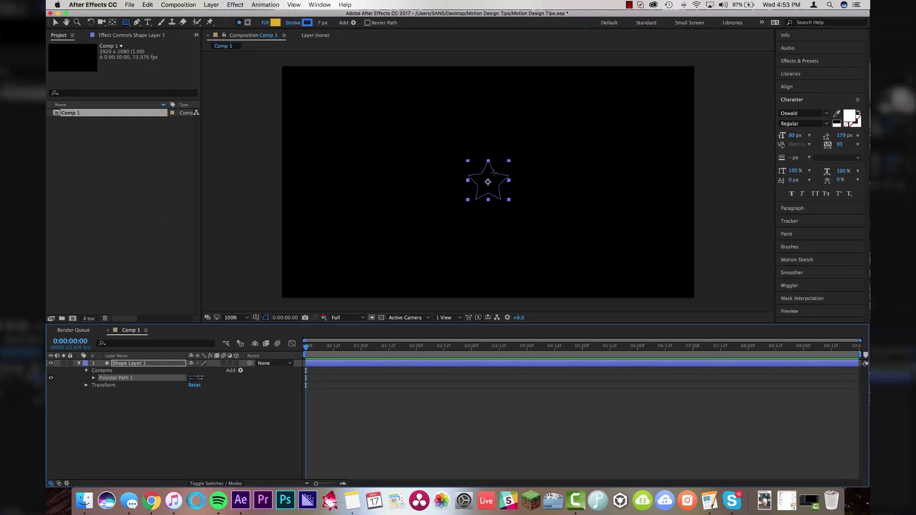
- Add a fill to the star's shape layer and set its color to dark yellow, RGB 204, 171, 0
{"action": "left_click", "coordinate": [418, 458]}
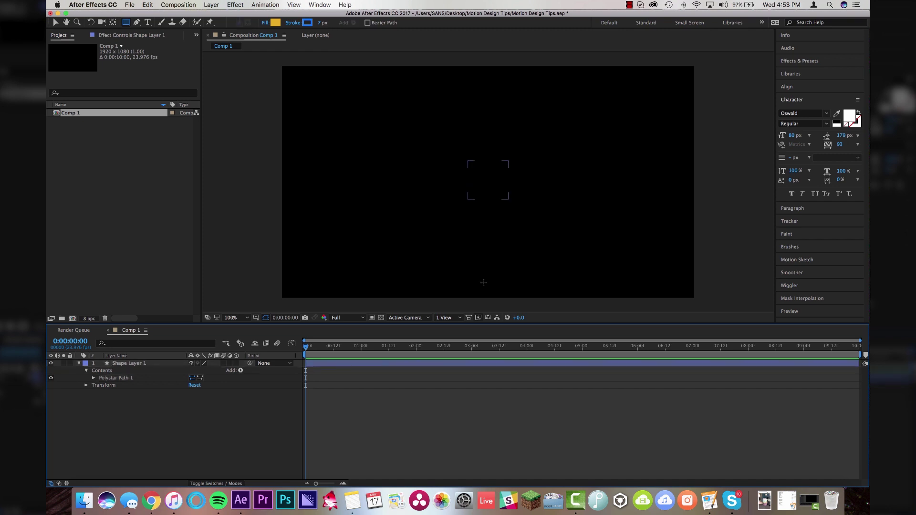
{"action": "left_click", "coordinate": [136, 363]}
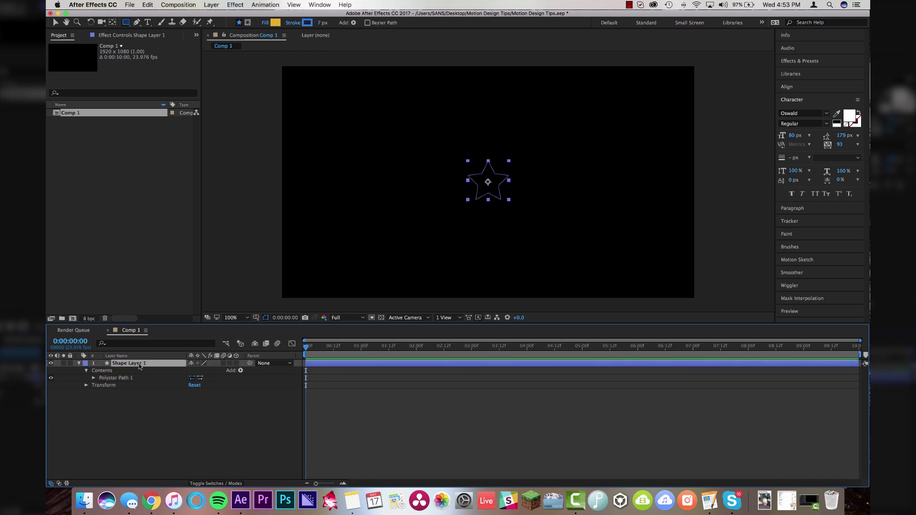
{"action": "left_click", "coordinate": [241, 371]}
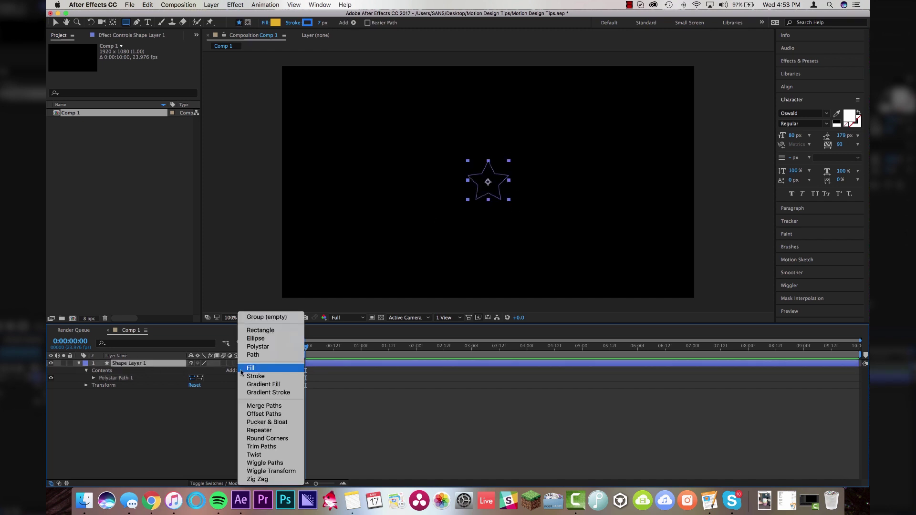
{"action": "left_click", "coordinate": [266, 368]}
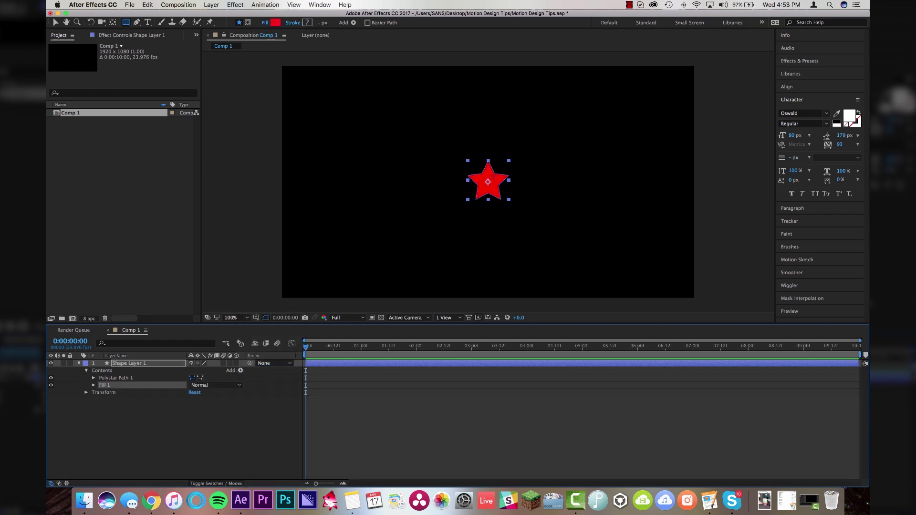
{"action": "left_click", "coordinate": [275, 23]}
{"action": "left_click_drag", "start_coordinate": [177, 139], "coordinate": [176, 162]}
{"action": "left_click_drag", "start_coordinate": [161, 81], "coordinate": [161, 89]}
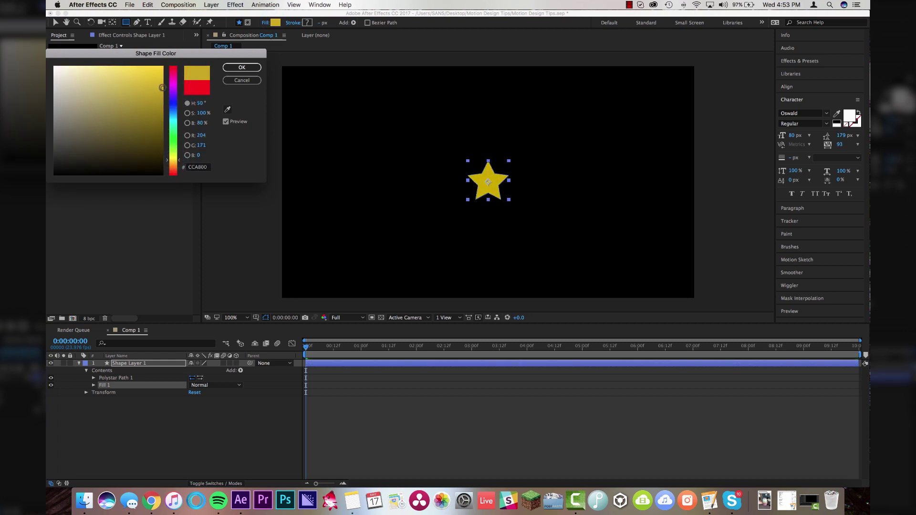
{"action": "left_click", "coordinate": [241, 67]}
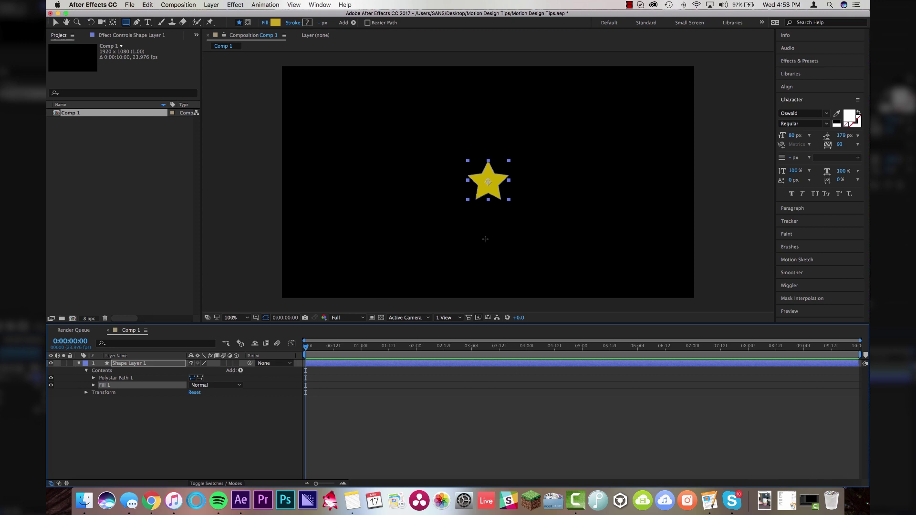
- Add a white stroke to the star and set its stroke width to 16
{"action": "left_click", "coordinate": [241, 371]}
{"action": "left_click", "coordinate": [266, 376]}
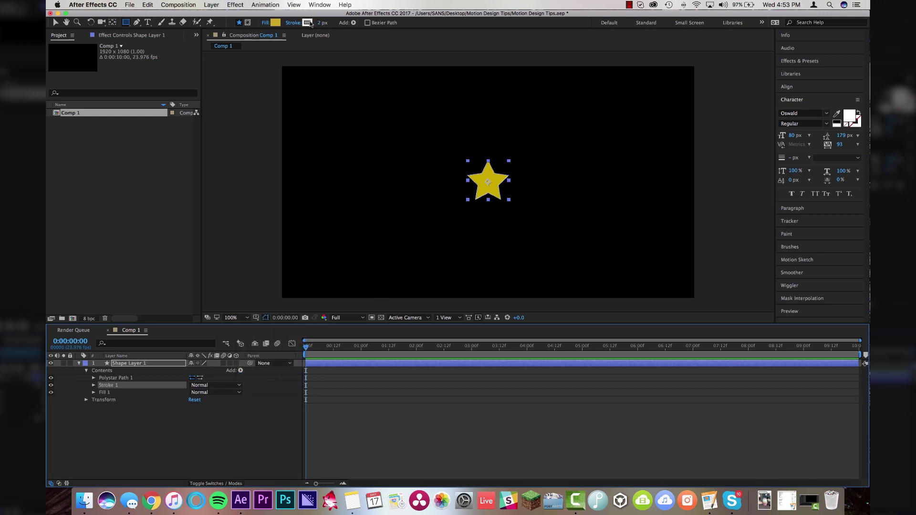
{"action": "left_click", "coordinate": [93, 385]}
{"action": "left_click", "coordinate": [93, 452]}
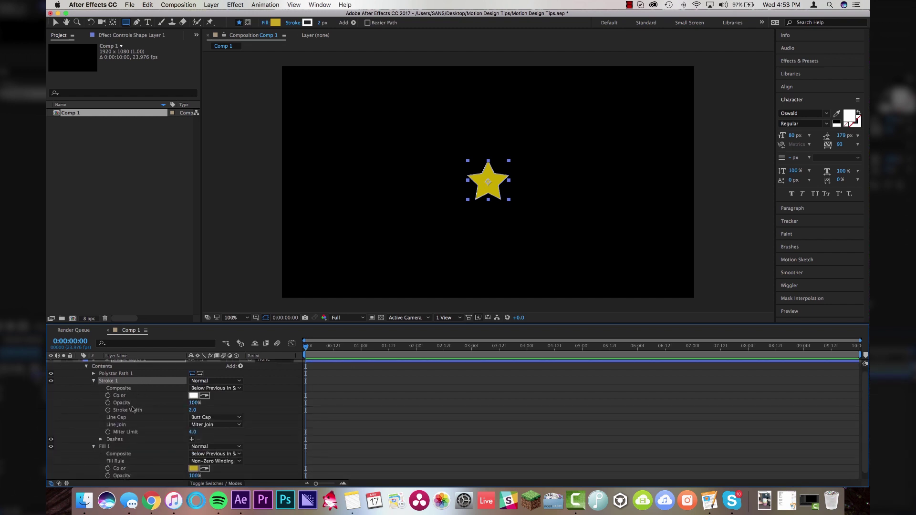
{"action": "left_click_drag", "start_coordinate": [192, 411], "coordinate": [189, 411]}
{"action": "scroll", "coordinate": [158, 410], "scroll_direction": "up", "scroll_amount": 1}
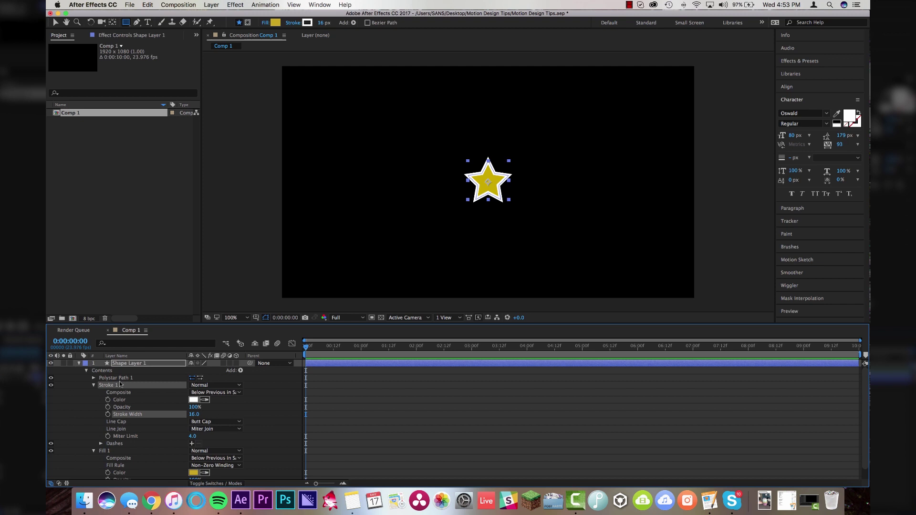
- Give the polystar path 7 points, an inner radius of 217 and an outer radius of 360
{"action": "left_click", "coordinate": [109, 378]}
{"action": "left_click", "coordinate": [93, 378]}
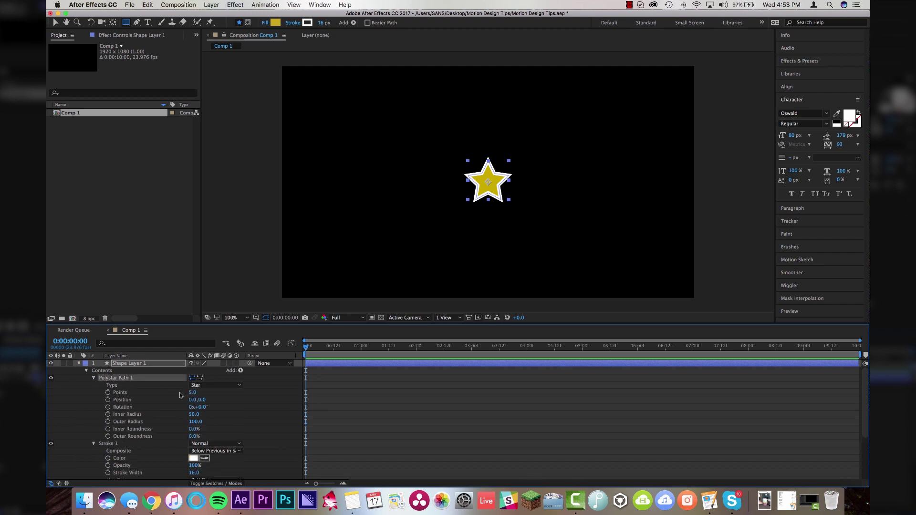
{"action": "mouse_move", "coordinate": [192, 392]}
{"action": "left_mouse_down"}
{"action": "mouse_move", "coordinate": [210, 392]}
{"action": "mouse_move", "coordinate": [193, 392]}
{"action": "left_mouse_up"}
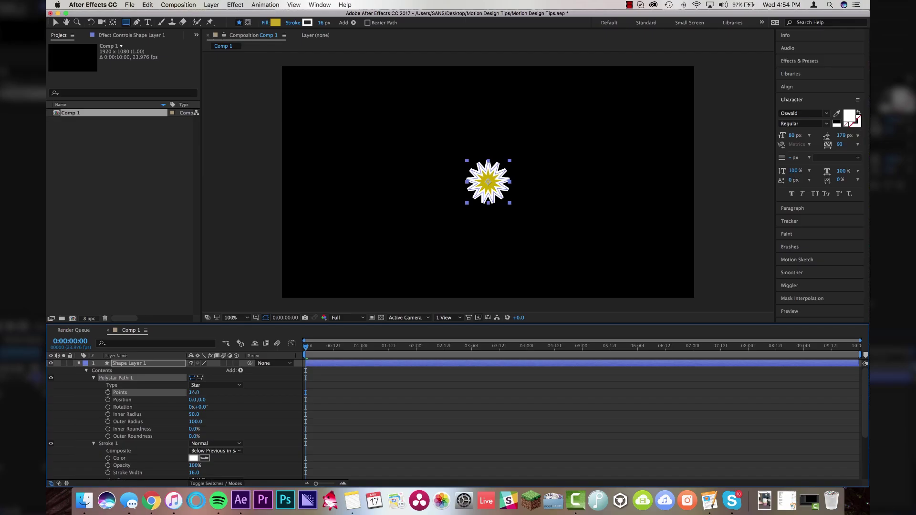
{"action": "left_click_drag", "start_coordinate": [194, 392], "coordinate": [229, 422]}
- Set the polystar's inner roundness to 731% and its outer roundness to 357%
{"action": "left_click_drag", "start_coordinate": [195, 429], "coordinate": [525, 425]}
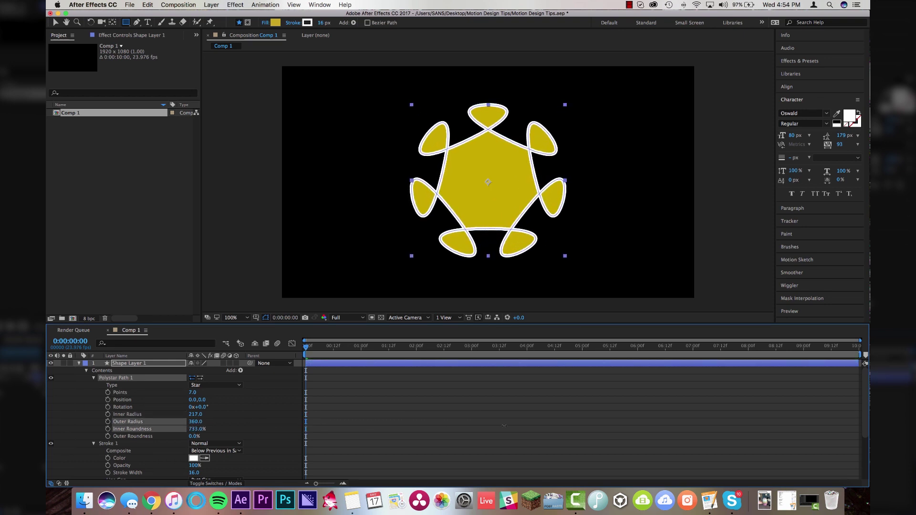
{"action": "left_click_drag", "start_coordinate": [193, 436], "coordinate": [337, 436]}
{"action": "left_click_drag", "start_coordinate": [199, 438], "coordinate": [354, 348]}
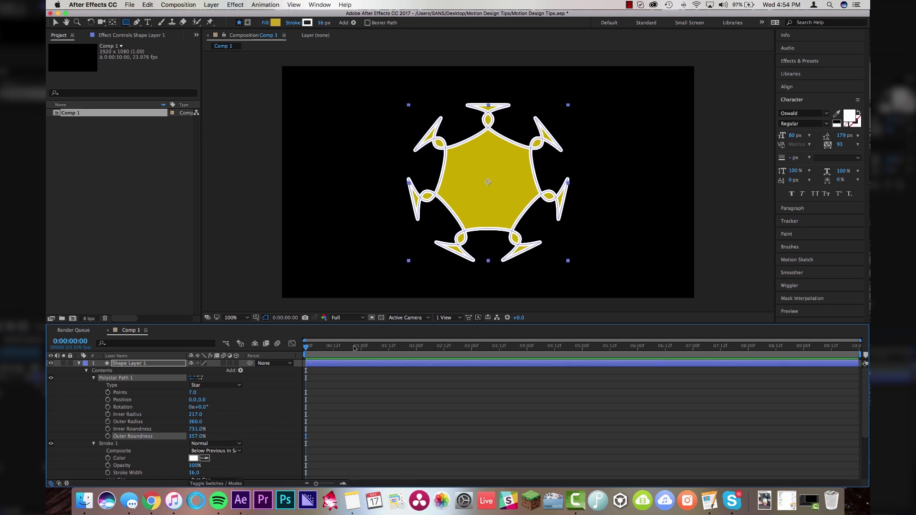
- Set starting keyframes at 0:00 for the polystar's outer roundness, inner roundness and inner radius
{"action": "left_click", "coordinate": [108, 436]}
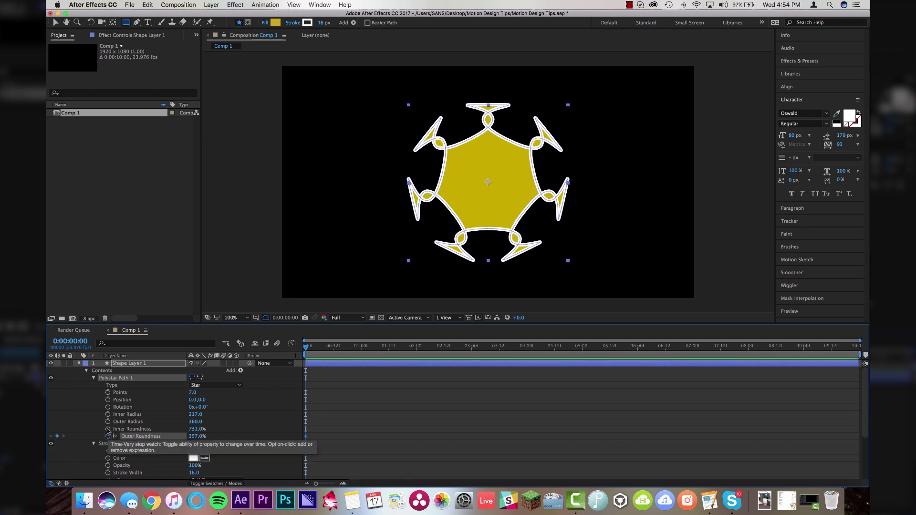
{"action": "left_click", "coordinate": [108, 429]}
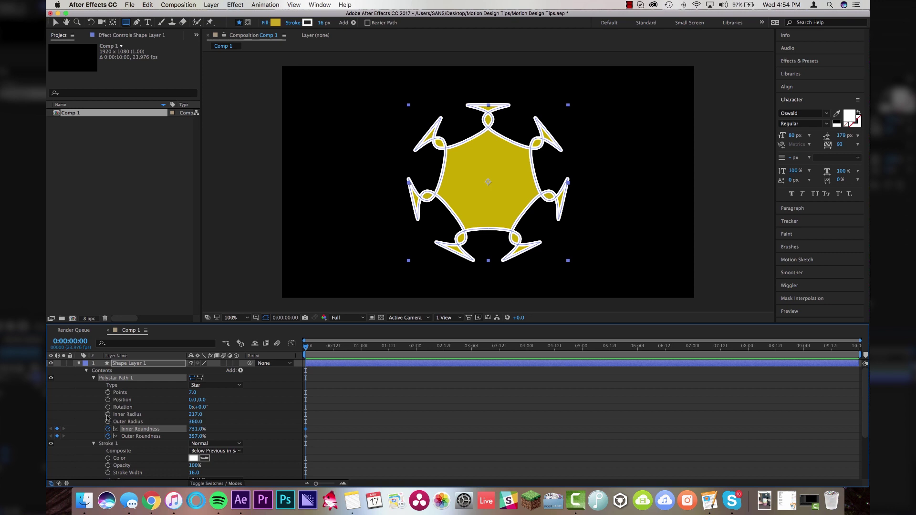
{"action": "left_click", "coordinate": [108, 414]}
- At the 1-second mark, keyframe the polystar's outer roundness at -48%, inner roundness at 1173% and inner radius at 0
{"action": "left_click_drag", "start_coordinate": [351, 347], "coordinate": [361, 352]}
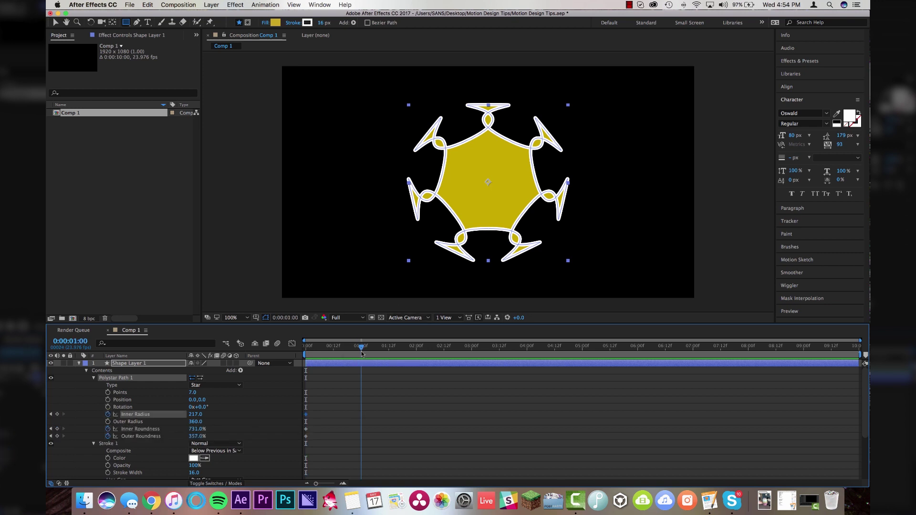
{"action": "left_click_drag", "start_coordinate": [197, 437], "coordinate": [144, 437]}
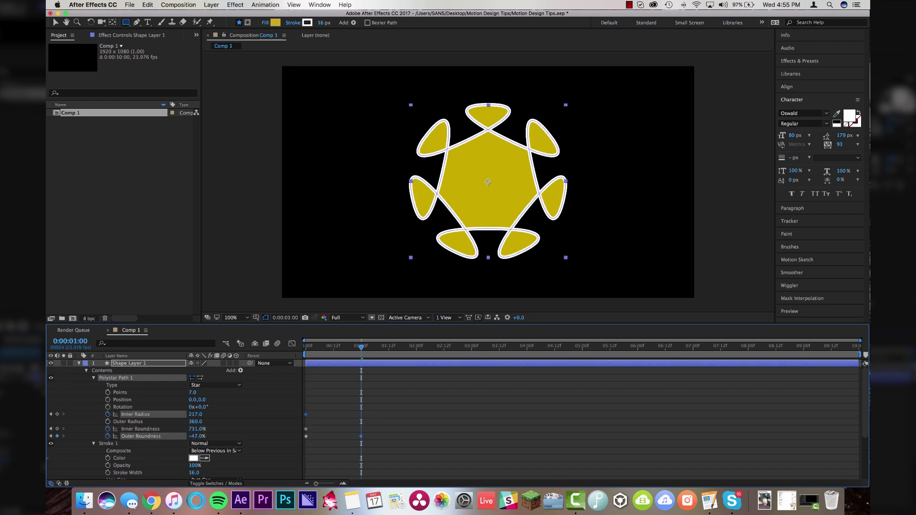
{"action": "left_click", "coordinate": [215, 430], "text": "shift"}
{"action": "left_click_drag", "start_coordinate": [215, 429], "coordinate": [295, 392]}
{"action": "left_click_drag", "start_coordinate": [195, 414], "coordinate": [144, 415]}
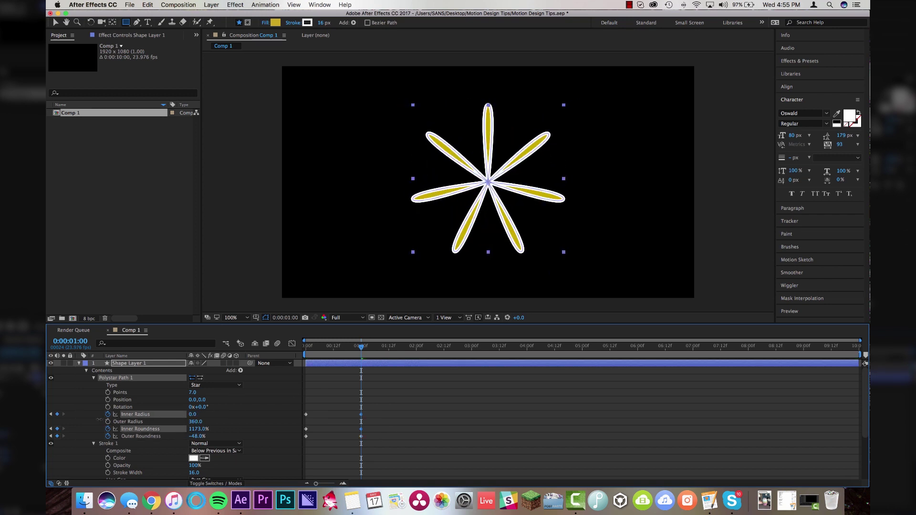
- Play back the polystar's shape animation and return the playhead to the 1-second mark
{"action": "key", "text": "space"}
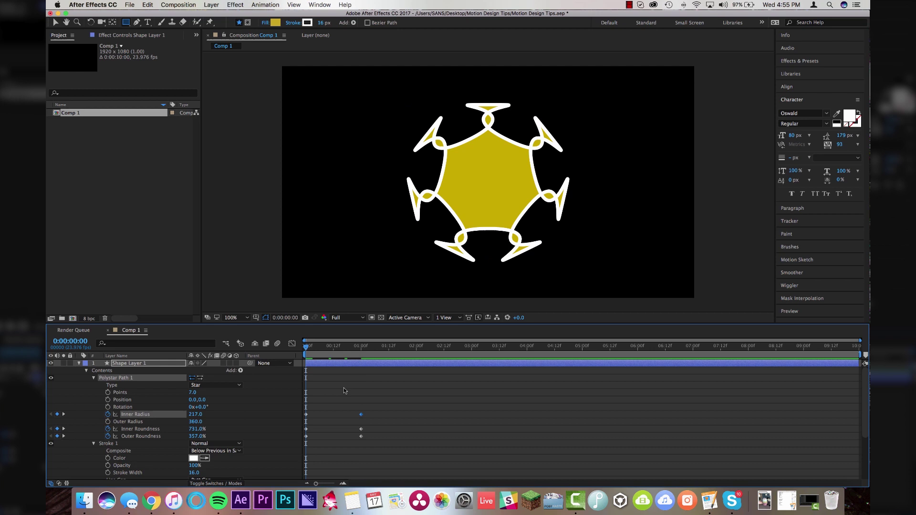
{"action": "key", "text": "space"}
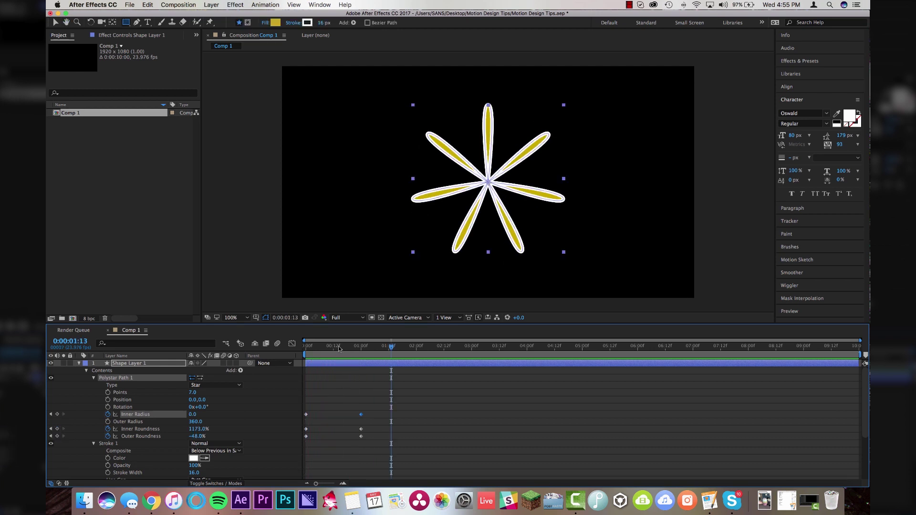
{"action": "key", "text": "space"}
{"action": "left_click_drag", "start_coordinate": [377, 347], "coordinate": [361, 349]}
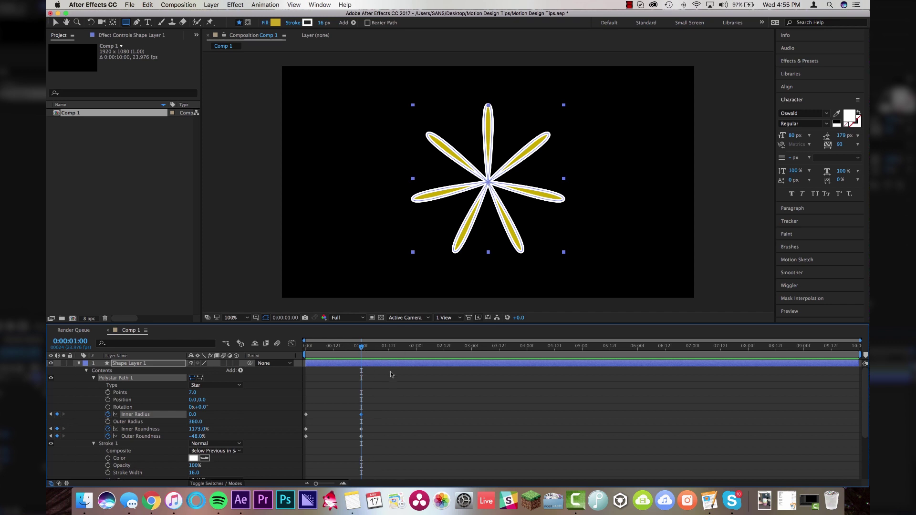
{"action": "scroll", "coordinate": [151, 421], "scroll_direction": "down", "scroll_amount": 5}
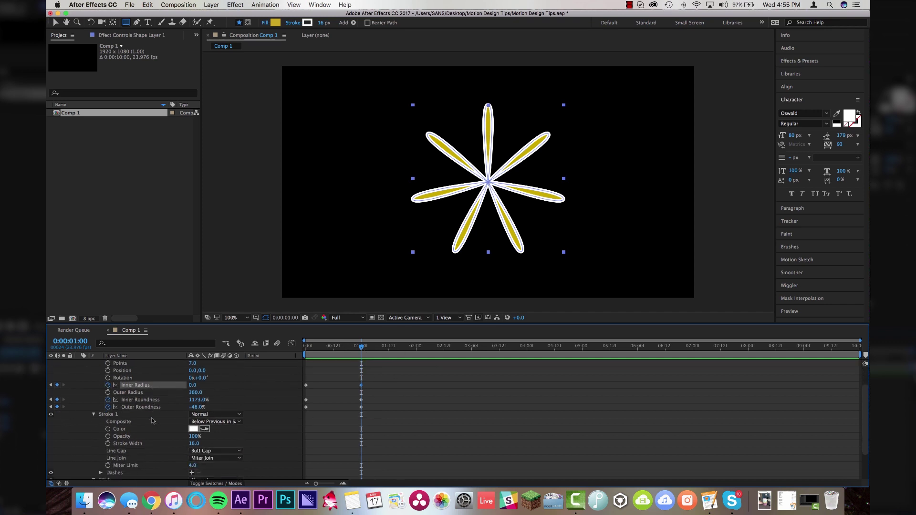
{"action": "scroll", "coordinate": [151, 427], "scroll_direction": "up", "scroll_amount": 5}
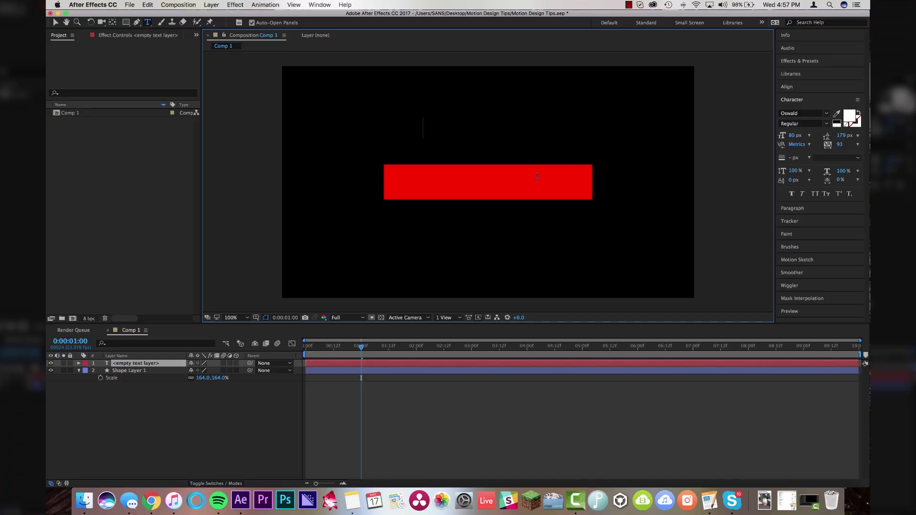
- Enter SIMPLE TEXT in the empty text layer above the red rectangle
{"action": "type", "text": "SIMPLE"}
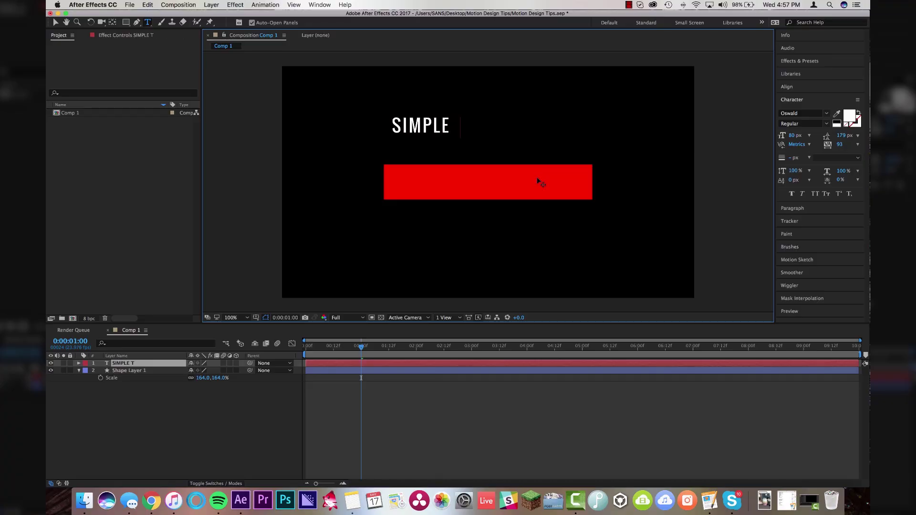
{"action": "type", "text": " TEXT"}
{"action": "key", "text": "Escape"}
- Set the SIMPLE TEXT font size to 125 px and center the text over the red rectangle
{"action": "left_click_drag", "start_coordinate": [793, 135], "coordinate": [816, 135]}
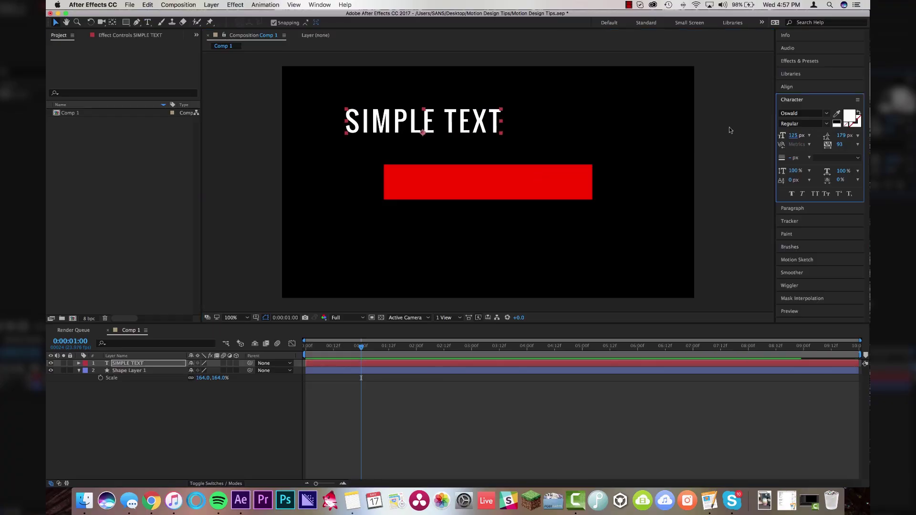
{"action": "left_click_drag", "start_coordinate": [480, 125], "coordinate": [547, 186]}
{"action": "left_click", "coordinate": [479, 398]}
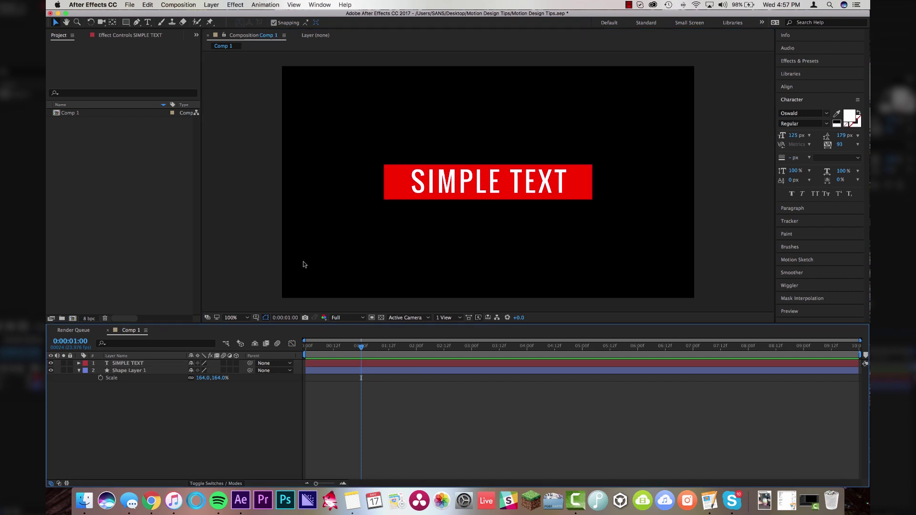
- Move the red rectangle away from the text, partly off the lower-left edge of the composition
{"action": "left_click_drag", "start_coordinate": [398, 190], "coordinate": [237, 271]}
{"action": "key", "text": "super+z"}
{"action": "key", "text": "super+shift+z"}
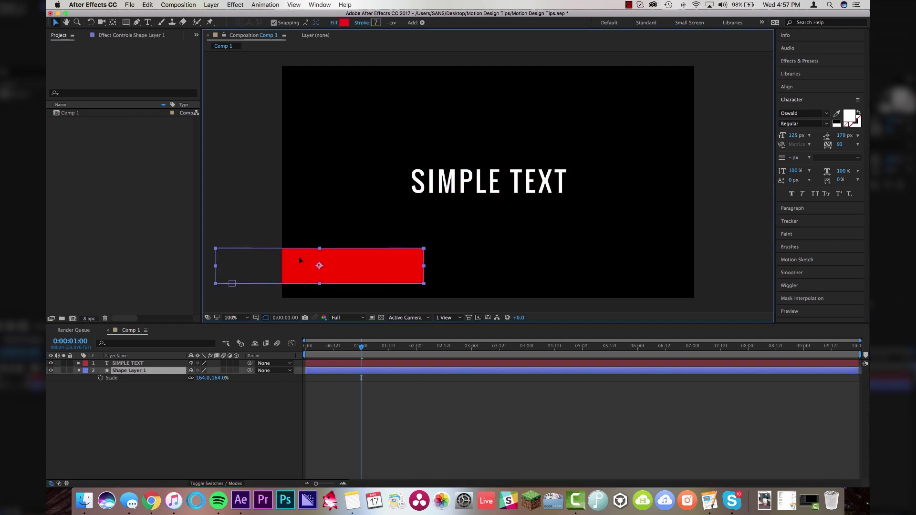
- Undo the red rectangle's moves so that it sits centered behind SIMPLE TEXT again
{"action": "key", "text": "super+z"}
{"action": "key", "text": "super+shift+z"}
{"action": "key", "text": "super+z"}
{"action": "key", "text": "super+shift+z"}
{"action": "key", "text": "super+shift+z"}
{"action": "key", "text": "super+shift+z"}
{"action": "key", "text": "super+shift+z"}
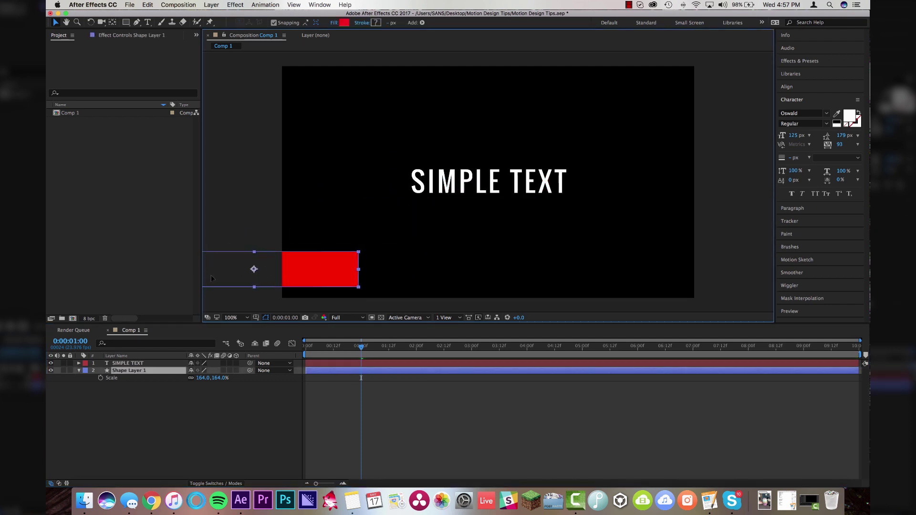
{"action": "key", "text": "super+shift+z"}
{"action": "key", "text": "super+z"}
{"action": "key", "text": "super+z"}
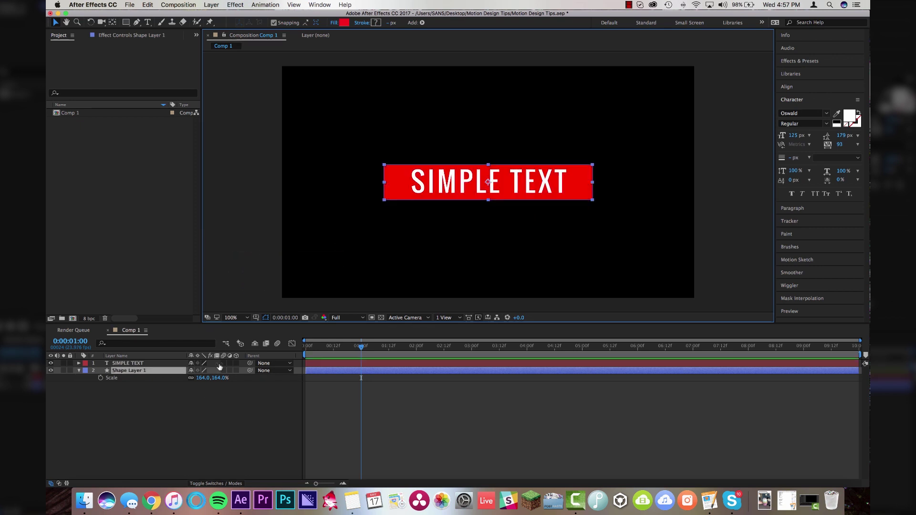
- Parent the SIMPLE TEXT layer to Shape Layer 1, and move the rectangle to the composition's lower-left edge
{"action": "left_click", "coordinate": [157, 363]}
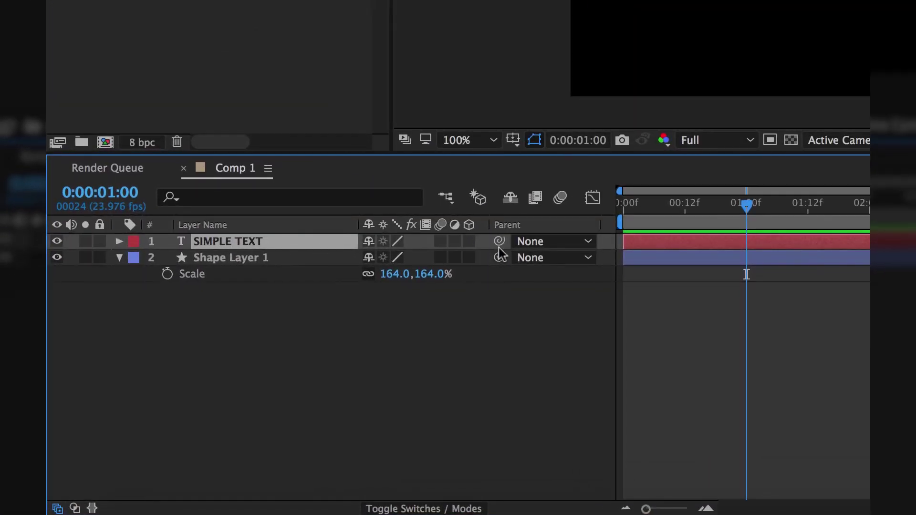
{"action": "left_click_drag", "start_coordinate": [499, 241], "coordinate": [260, 259]}
{"action": "left_click_drag", "start_coordinate": [261, 265], "coordinate": [262, 262]}
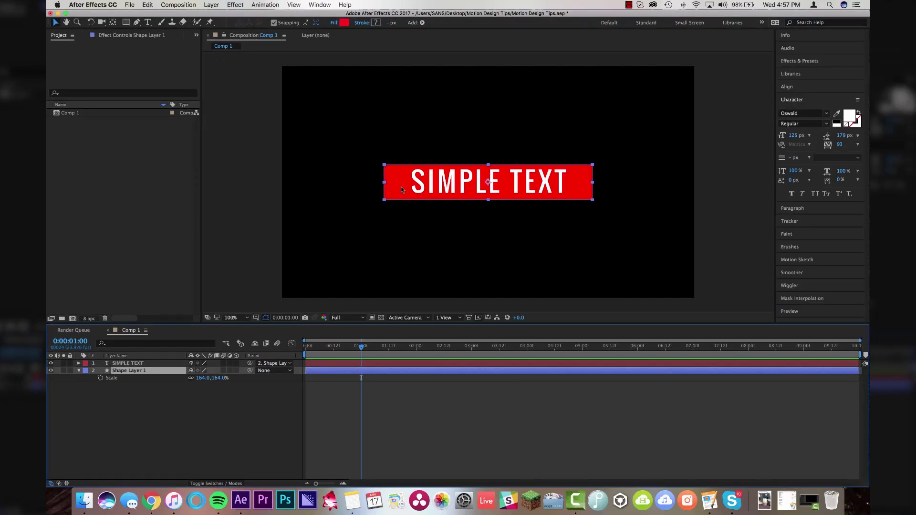
{"action": "left_click_drag", "start_coordinate": [402, 189], "coordinate": [289, 272]}
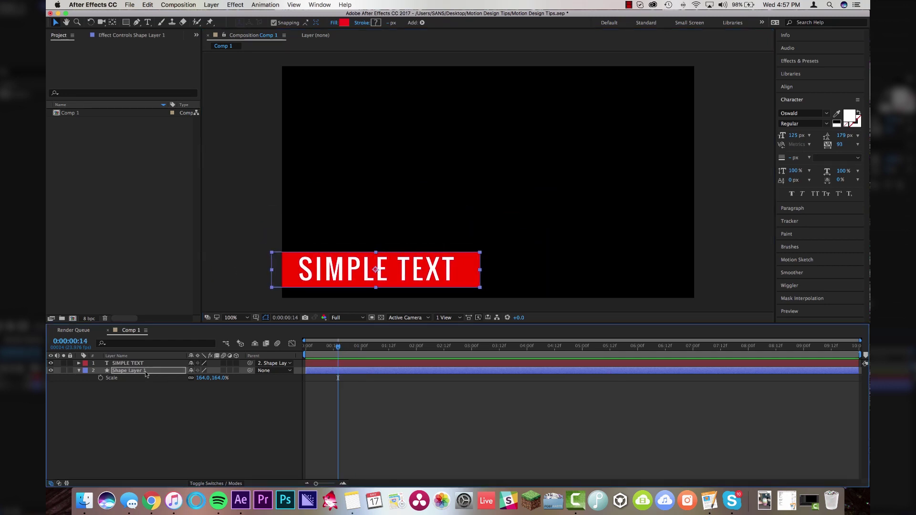
- Keyframe Shape Layer 1's position at 436, 948 on frame 14 and -520, 948 on frame 0, and play it back
{"action": "key", "text": "alt+shift+p"}
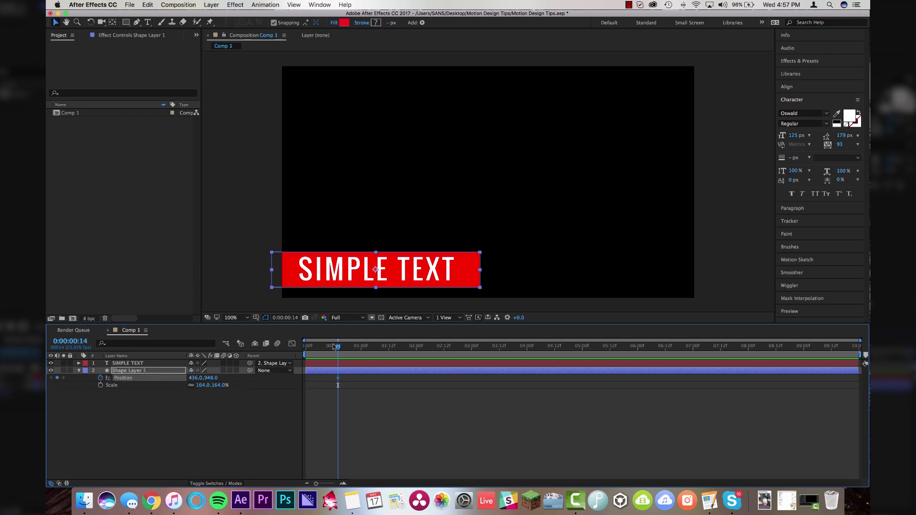
{"action": "left_click_drag", "start_coordinate": [421, 268], "coordinate": [221, 285]}
{"action": "key", "text": "space"}
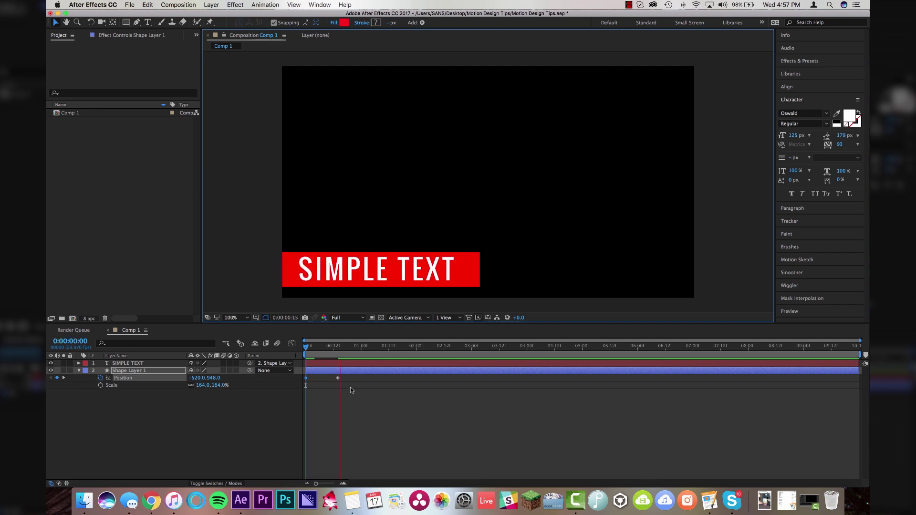
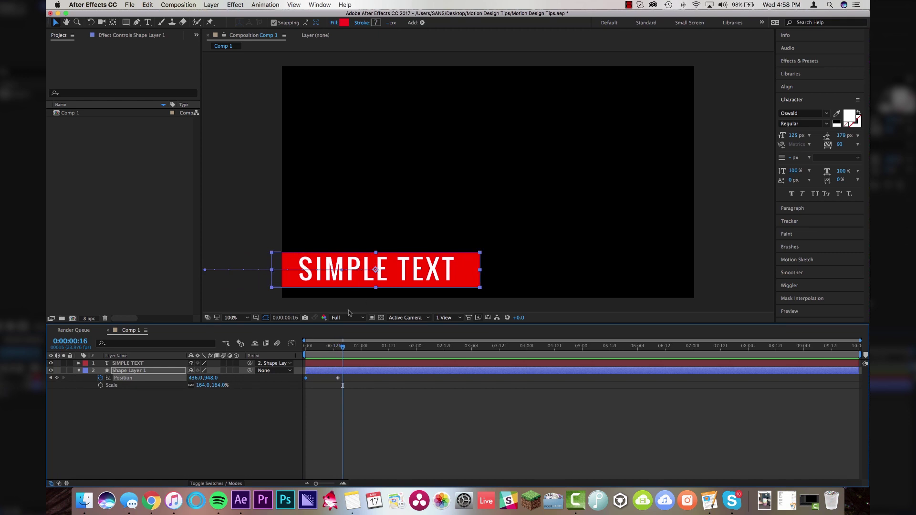
{"action": "left_click", "coordinate": [401, 422]}
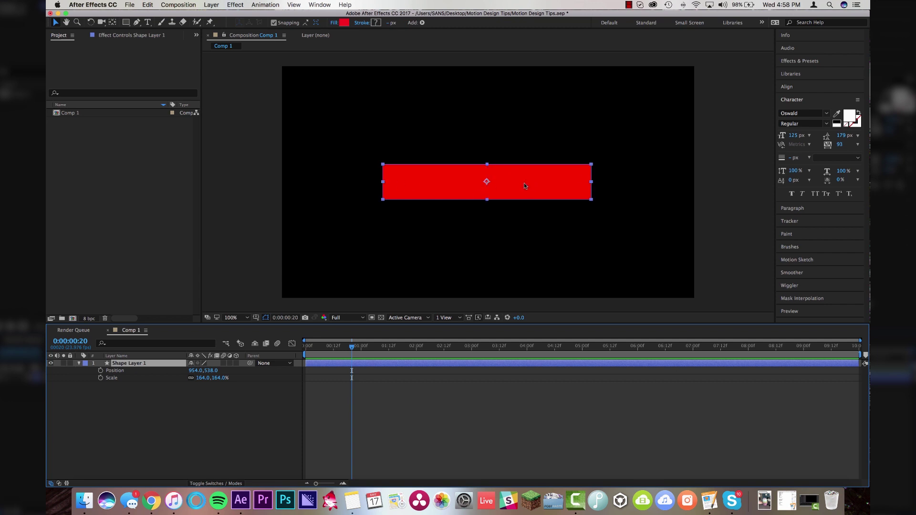
- Scale Shape Layer 1 to 181% and try rotating it about its center
{"action": "key", "text": "u"}
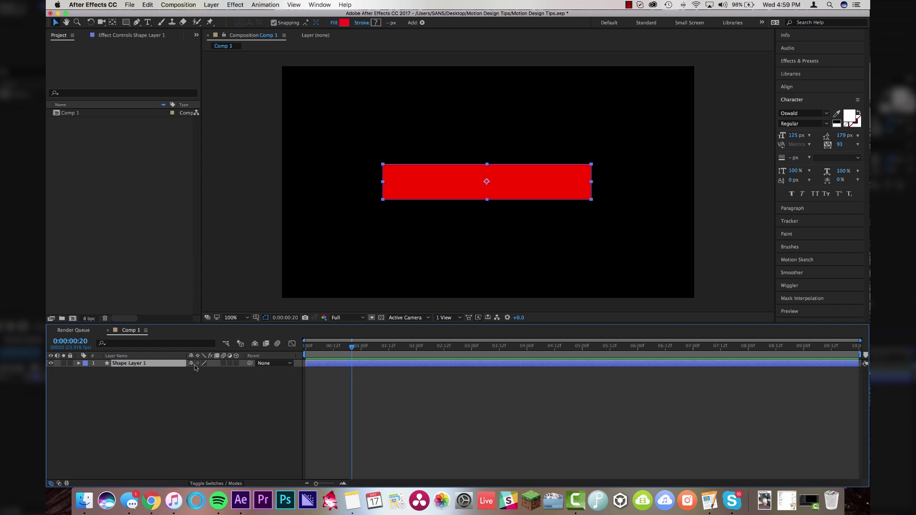
{"action": "mouse_move", "coordinate": [196, 374]}
{"action": "left_mouse_down"}
{"action": "mouse_move", "coordinate": [229, 374]}
{"action": "mouse_move", "coordinate": [191, 375]}
{"action": "mouse_move", "coordinate": [205, 374]}
{"action": "left_mouse_up"}
{"action": "key", "text": "r"}
{"action": "key", "text": "cmd+z"}
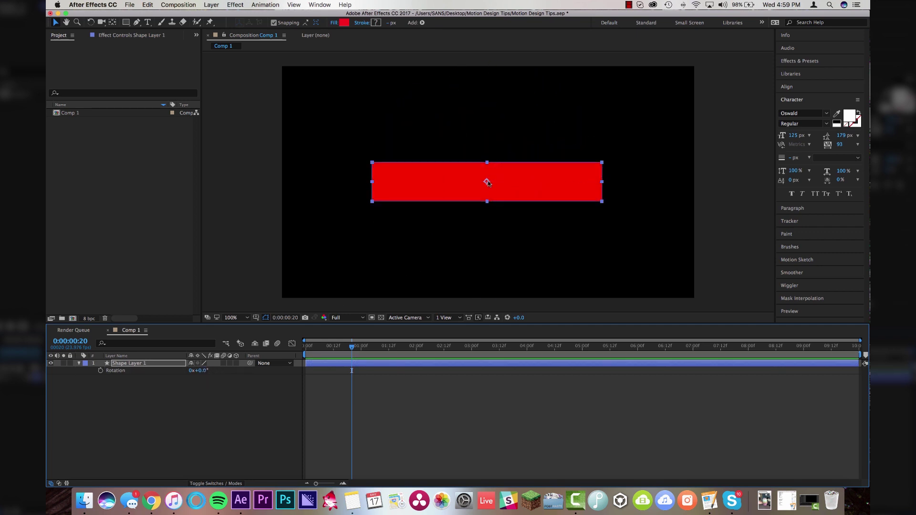
- Move the rectangle's anchor point to its upper-right corner and rotate the layer slightly about it
{"action": "key", "text": "y"}
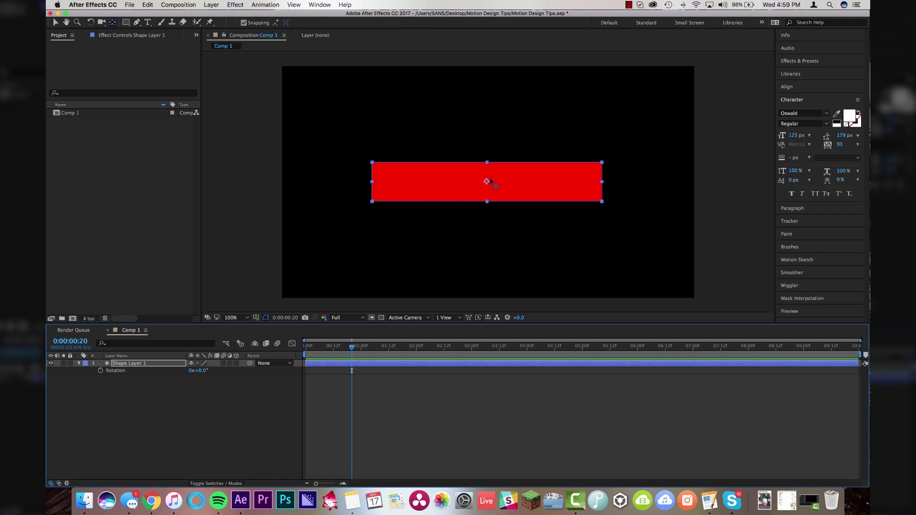
{"action": "left_click_drag", "start_coordinate": [487, 182], "coordinate": [602, 162]}
{"action": "mouse_move", "coordinate": [205, 374]}
{"action": "left_mouse_down"}
{"action": "mouse_move", "coordinate": [223, 373]}
{"action": "mouse_move", "coordinate": [119, 377]}
{"action": "mouse_move", "coordinate": [176, 379]}
{"action": "mouse_move", "coordinate": [138, 388]}
{"action": "mouse_move", "coordinate": [212, 379]}
{"action": "left_mouse_up"}
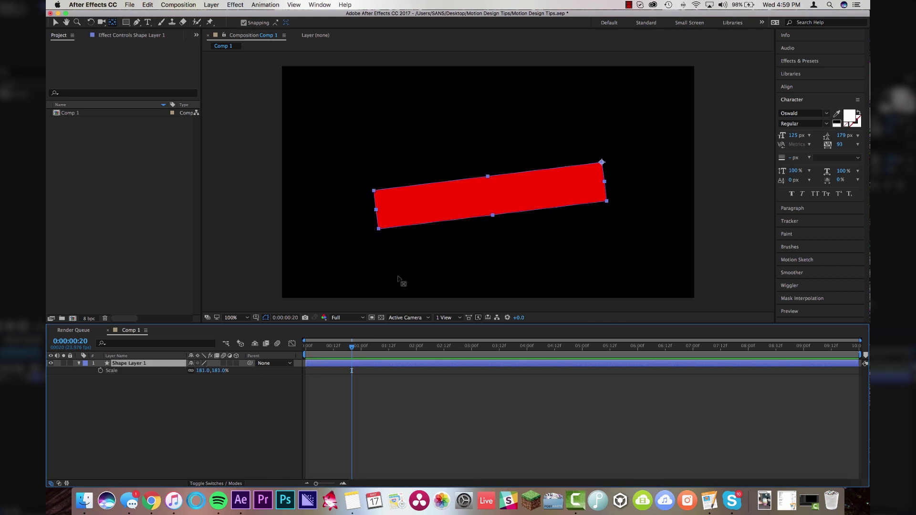
- Move the anchor point outside the rectangle, above its upper-left corner, and try transforming the layer about it
{"action": "left_click", "coordinate": [603, 164]}
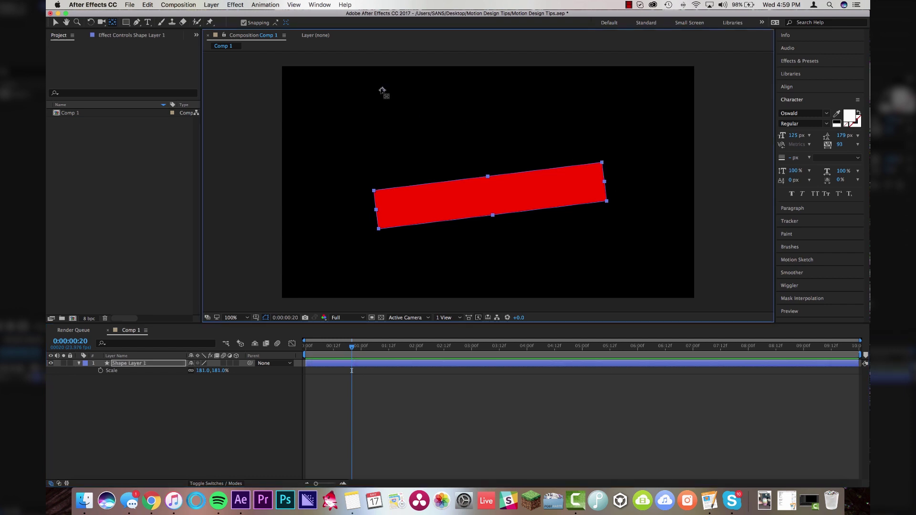
{"action": "left_click", "coordinate": [143, 364]}
{"action": "mouse_move", "coordinate": [202, 375]}
{"action": "left_mouse_down"}
{"action": "mouse_move", "coordinate": [160, 375]}
{"action": "mouse_move", "coordinate": [253, 377]}
{"action": "mouse_move", "coordinate": [205, 382]}
{"action": "left_mouse_up"}
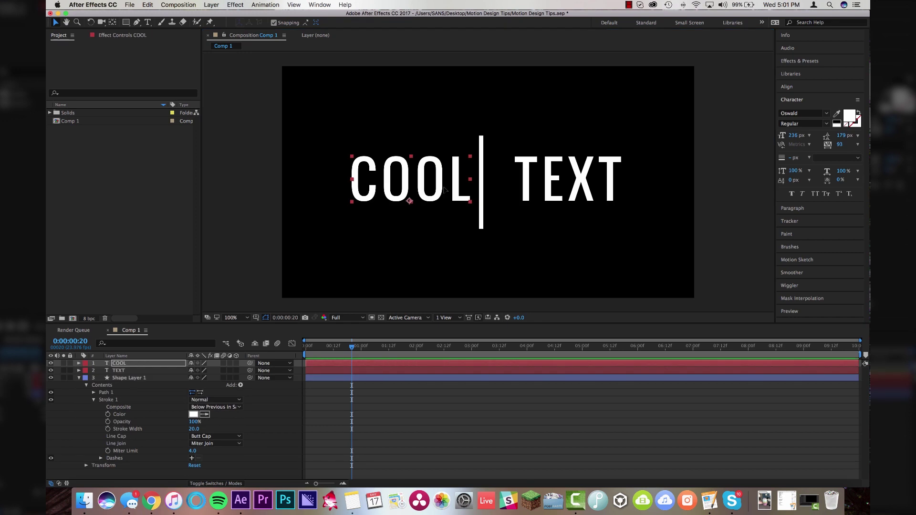
- Shift COOL slightly left of the vertical line and add a white solid directly above the TEXT layer
{"action": "left_click_drag", "start_coordinate": [444, 189], "coordinate": [433, 189]}
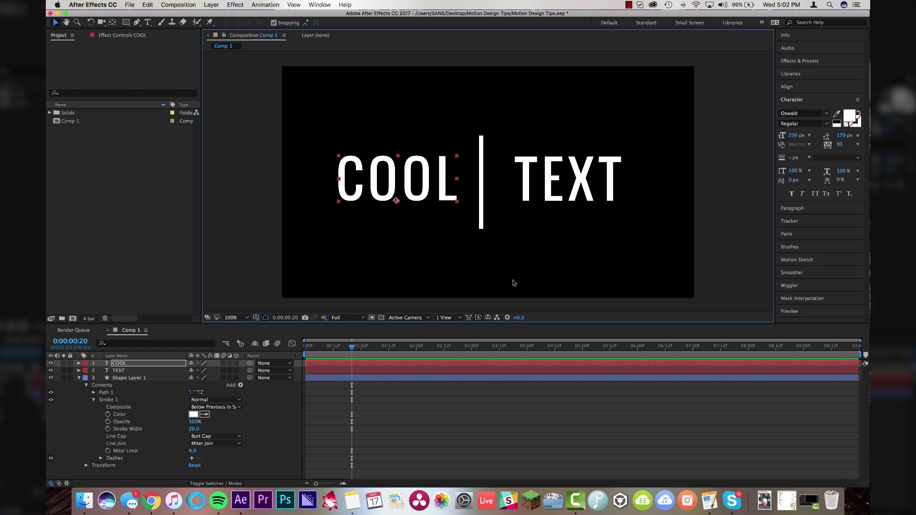
{"action": "left_click", "coordinate": [378, 371]}
{"action": "left_click", "coordinate": [366, 370]}
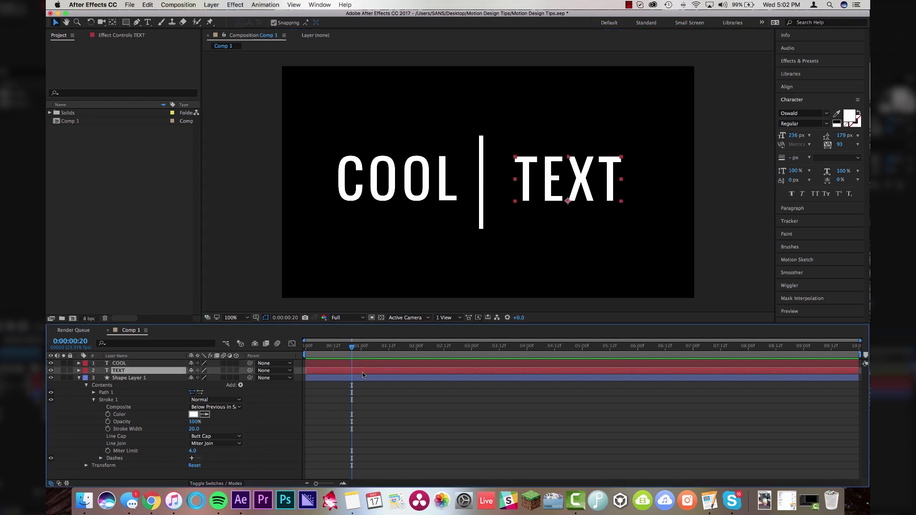
{"action": "left_click", "coordinate": [211, 4]}
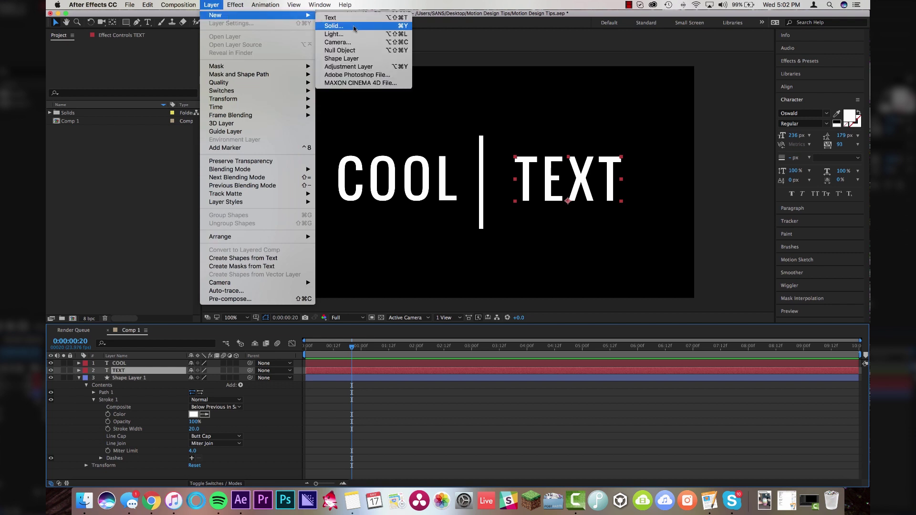
{"action": "left_click", "coordinate": [396, 168]}
{"action": "key", "text": "super+y"}
{"action": "left_click", "coordinate": [219, 219]}
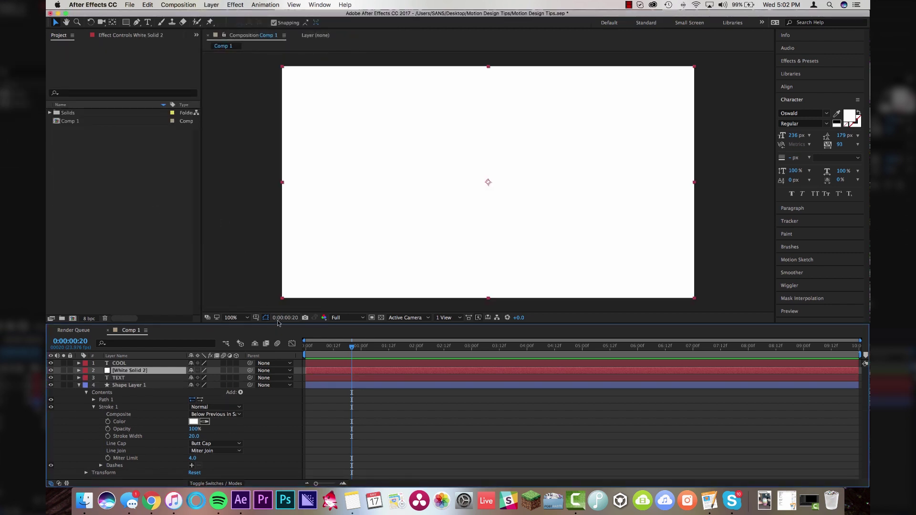
- Set the white solid's opacity to 41% and draw a rectangular mask around COOL, ending at the vertical line
{"action": "key", "text": "t"}
{"action": "left_click_drag", "start_coordinate": [193, 379], "coordinate": [168, 381]}
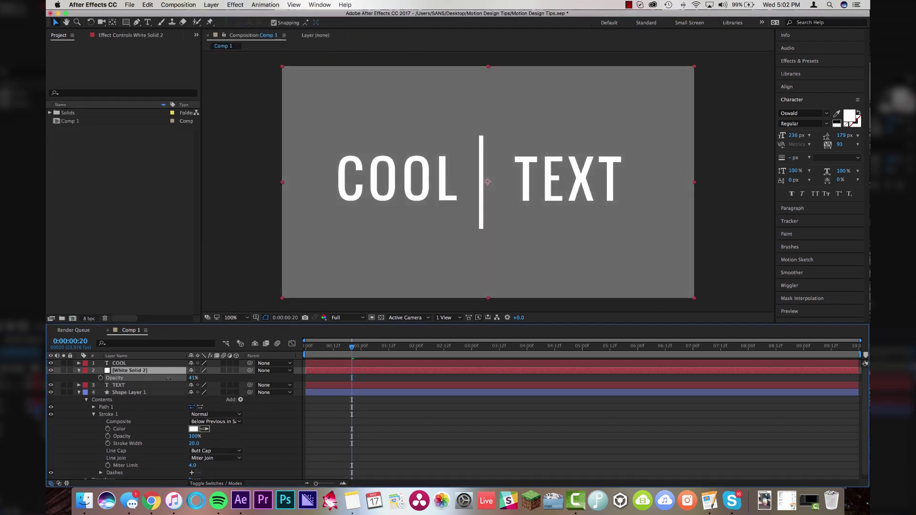
{"action": "key", "text": "q"}
{"action": "left_click_drag", "start_coordinate": [299, 124], "coordinate": [483, 235]}
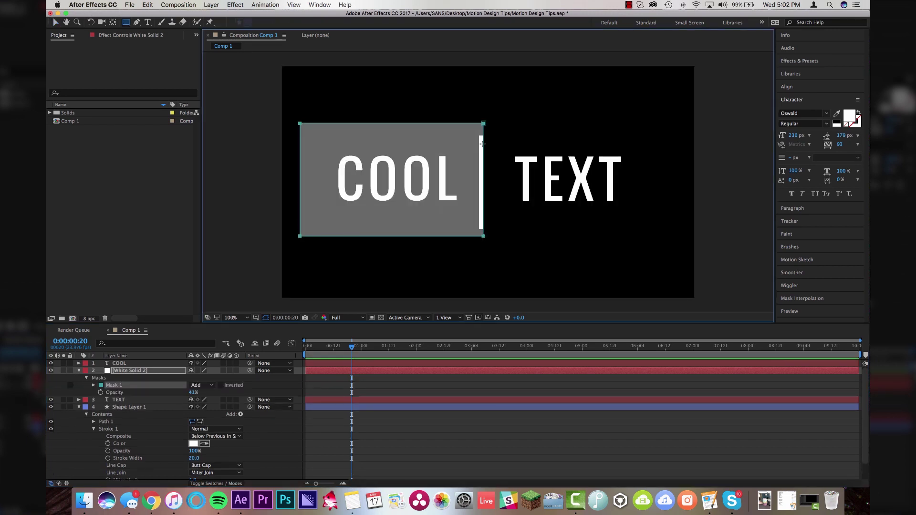
- Keyframe TEXT's position at its current place on frame 10 and at 666, 628 on frame 0, left of the line
{"action": "left_click", "coordinate": [397, 420]}
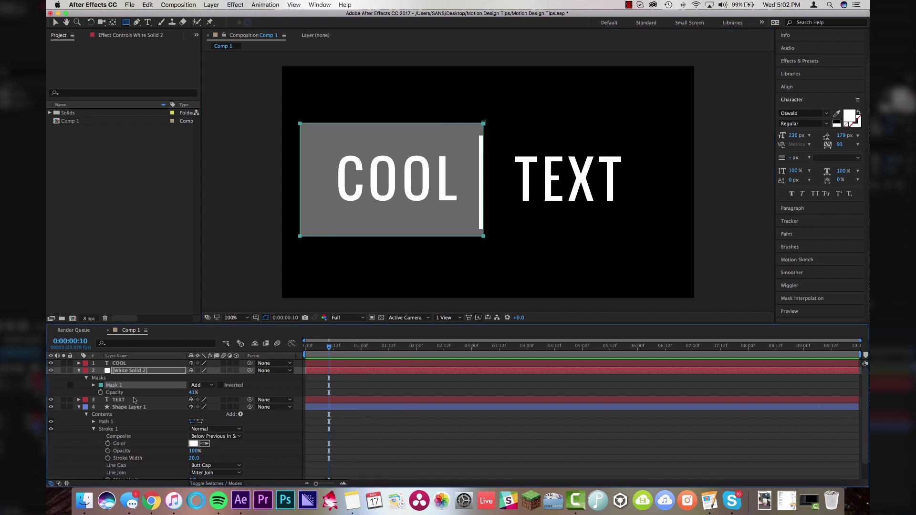
{"action": "left_click", "coordinate": [119, 400]}
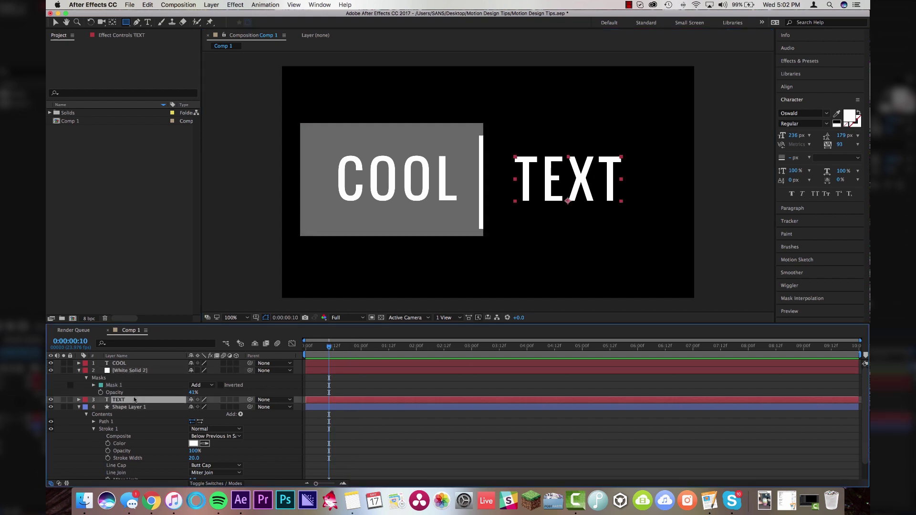
{"action": "key", "text": "alt+shift+p"}
{"action": "key", "text": "Home"}
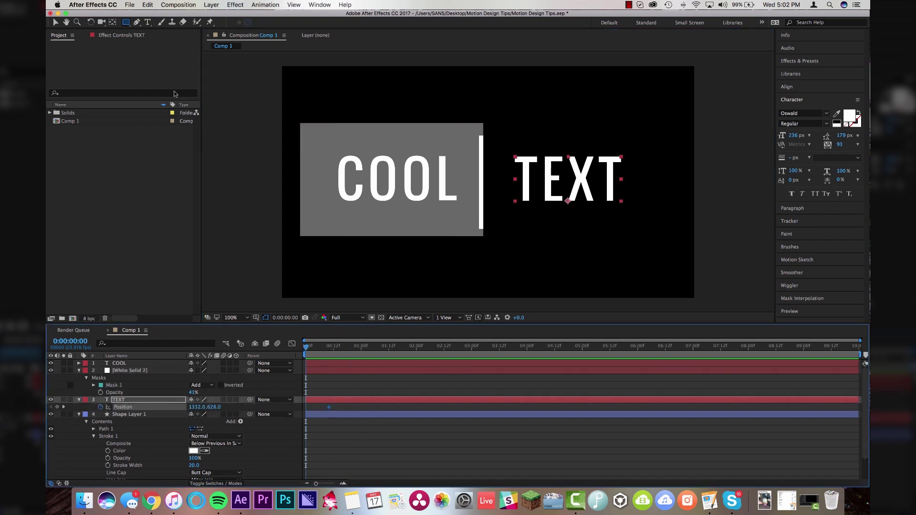
{"action": "left_click", "coordinate": [54, 24]}
{"action": "left_click_drag", "start_coordinate": [577, 187], "coordinate": [434, 187]}
- Go to frame 4 and set White Solid 2's opacity to 100%
{"action": "mouse_move", "coordinate": [306, 347]}
{"action": "left_mouse_down"}
{"action": "mouse_move", "coordinate": [328, 348]}
{"action": "mouse_move", "coordinate": [316, 350]}
{"action": "left_mouse_up"}
{"action": "left_click", "coordinate": [144, 371]}
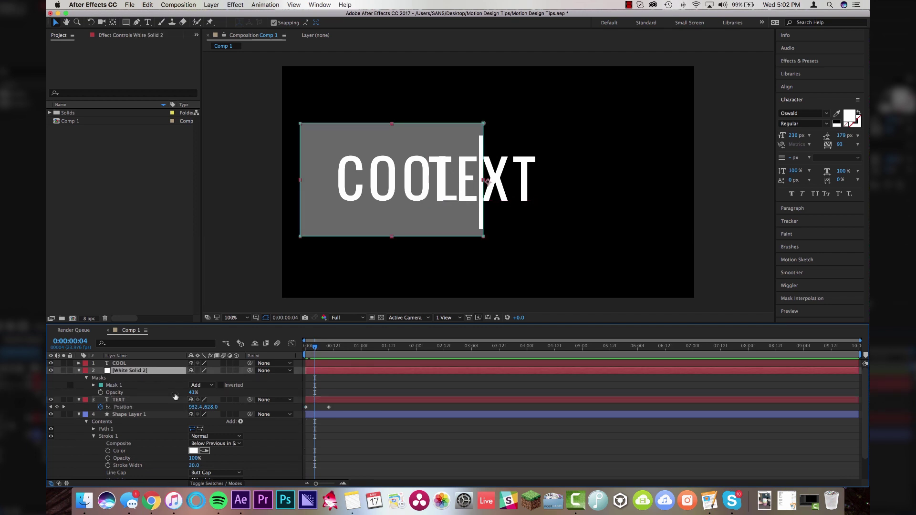
{"action": "left_click_drag", "start_coordinate": [193, 393], "coordinate": [291, 397]}
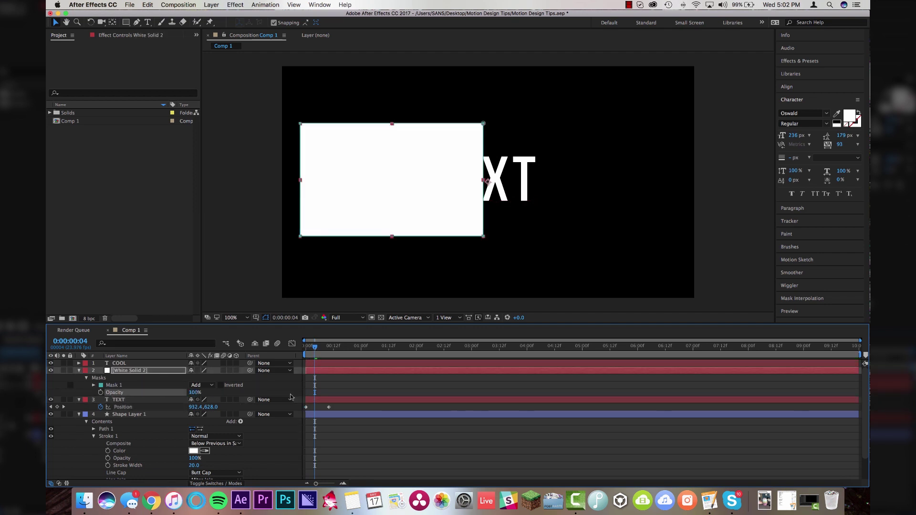
- Set the TEXT layer's track matte to Alpha Inverted Matte "[White Solid 2]"
{"action": "left_click", "coordinate": [137, 401]}
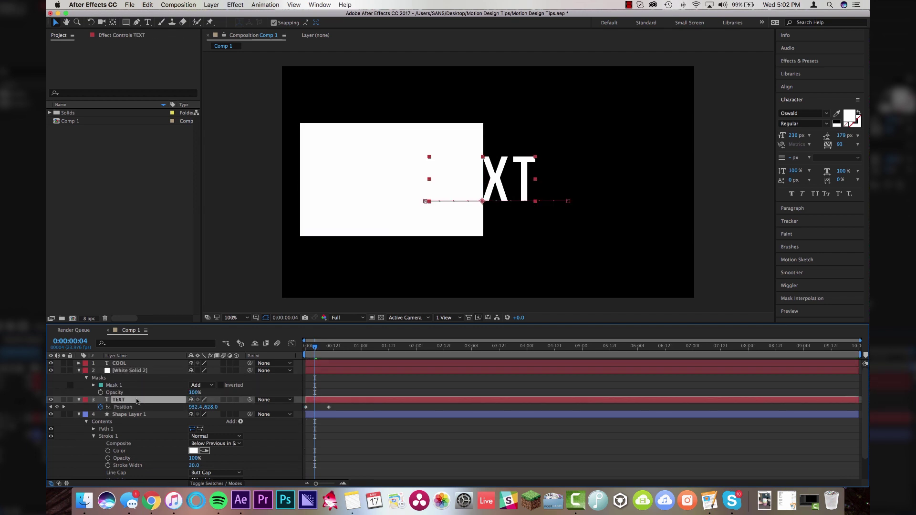
{"action": "left_click", "coordinate": [217, 484]}
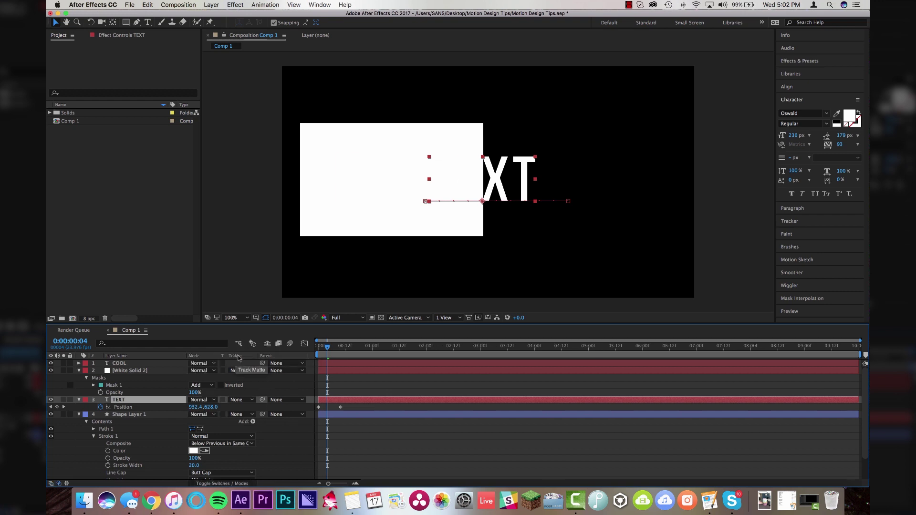
{"action": "left_click", "coordinate": [245, 401]}
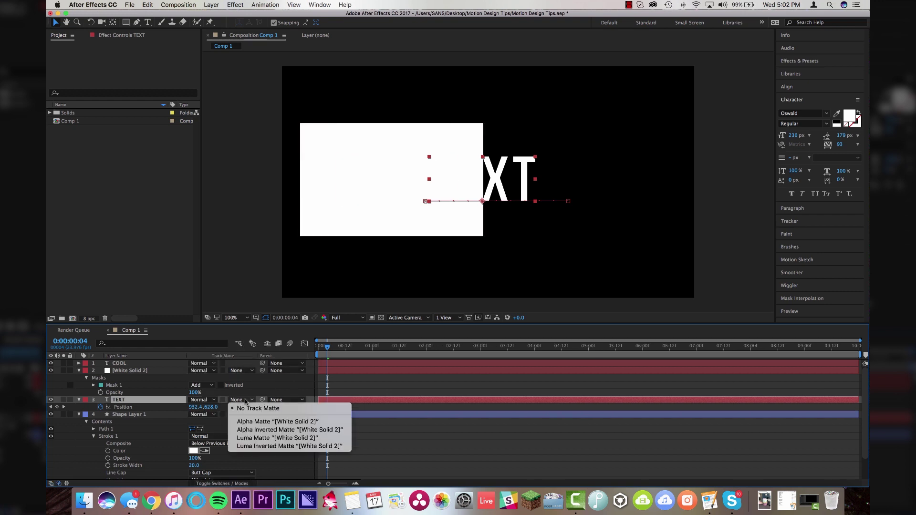
{"action": "left_click", "coordinate": [267, 432]}
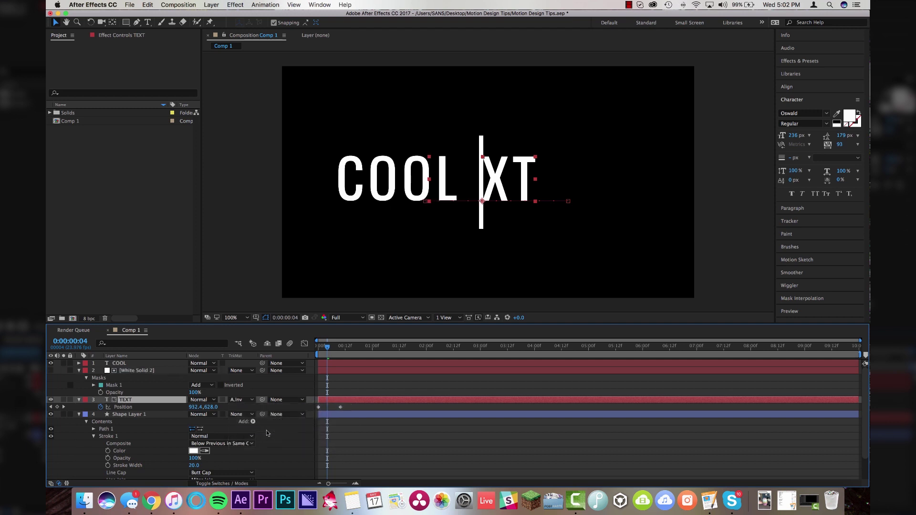
- Scrub between frames 0 and 10 to check how TEXT is revealed from behind the vertical line
{"action": "left_click", "coordinate": [323, 347]}
{"action": "left_click_drag", "start_coordinate": [323, 347], "coordinate": [319, 348]}
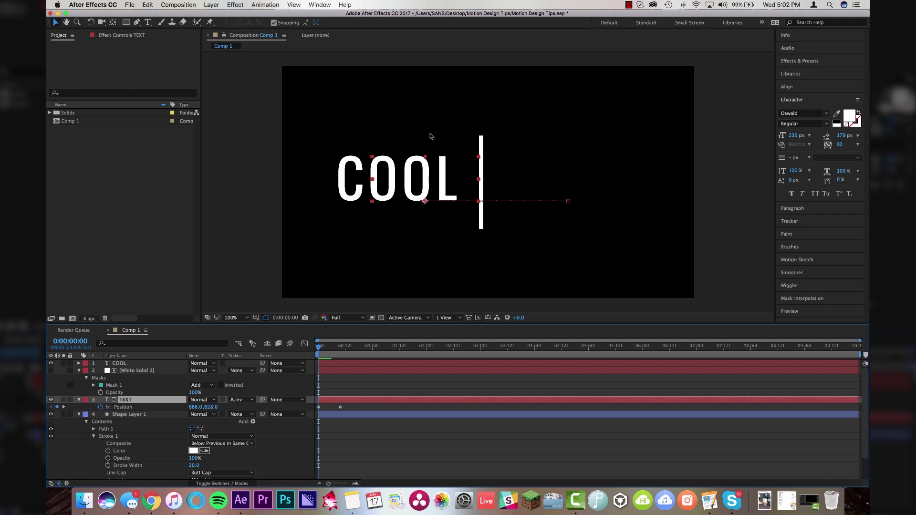
{"action": "left_click_drag", "start_coordinate": [321, 347], "coordinate": [341, 357]}
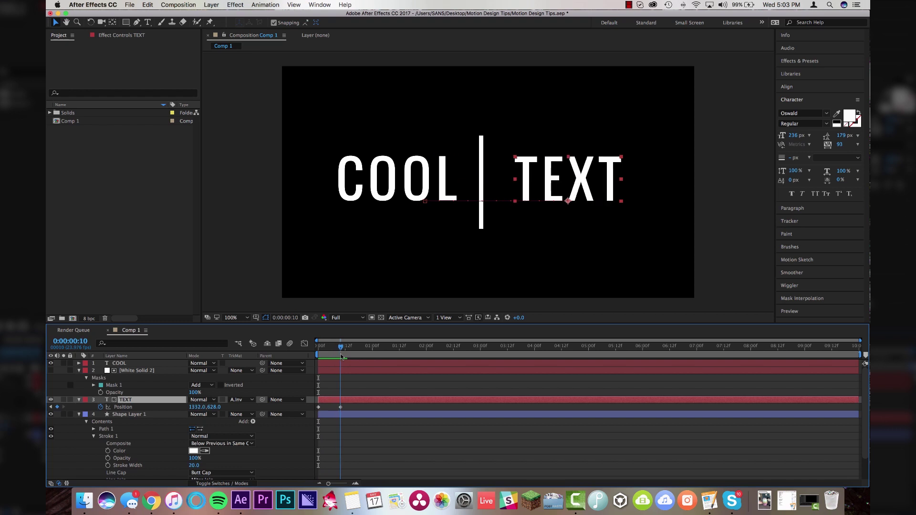
- Keyframe COOL's position at its current place on frame 10 and at 1228, 626 on frame 0, right of the line
{"action": "left_click", "coordinate": [343, 363]}
{"action": "key", "text": "alt+shift+p"}
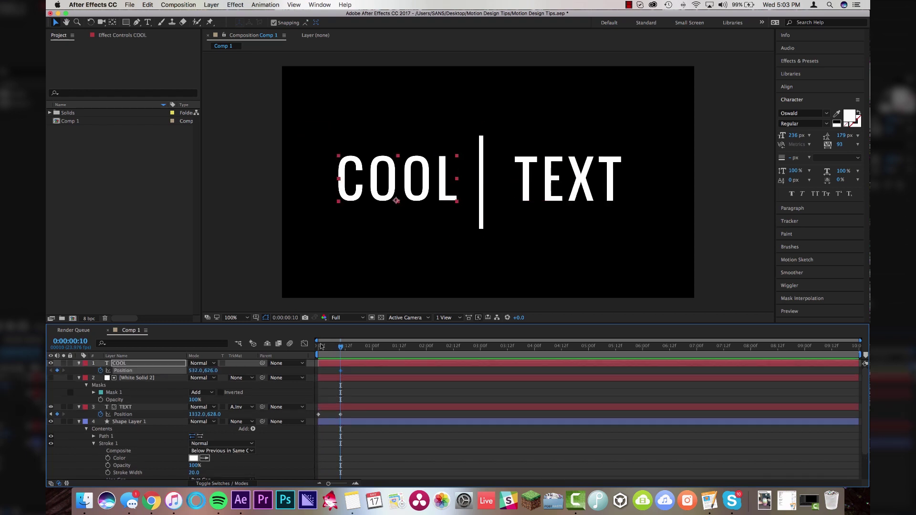
{"action": "left_click", "coordinate": [318, 347]}
{"action": "left_click_drag", "start_coordinate": [397, 192], "coordinate": [546, 191]}
- Add a 1920 x 1080 white solid above the COOL layer and set its opacity to 50%
{"action": "left_click", "coordinate": [211, 5]}
{"action": "left_click", "coordinate": [329, 23]}
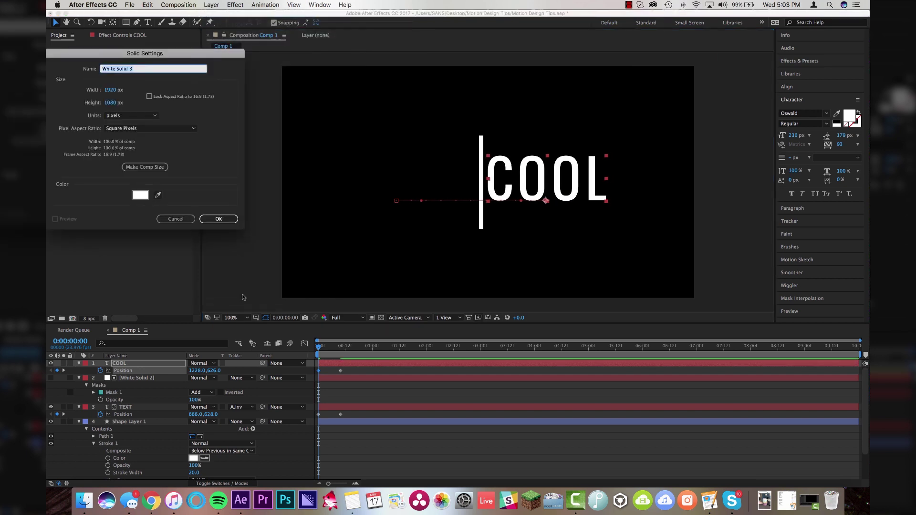
{"action": "left_click", "coordinate": [218, 219]}
{"action": "key", "text": "t"}
{"action": "left_click_drag", "start_coordinate": [193, 370], "coordinate": [112, 71]}
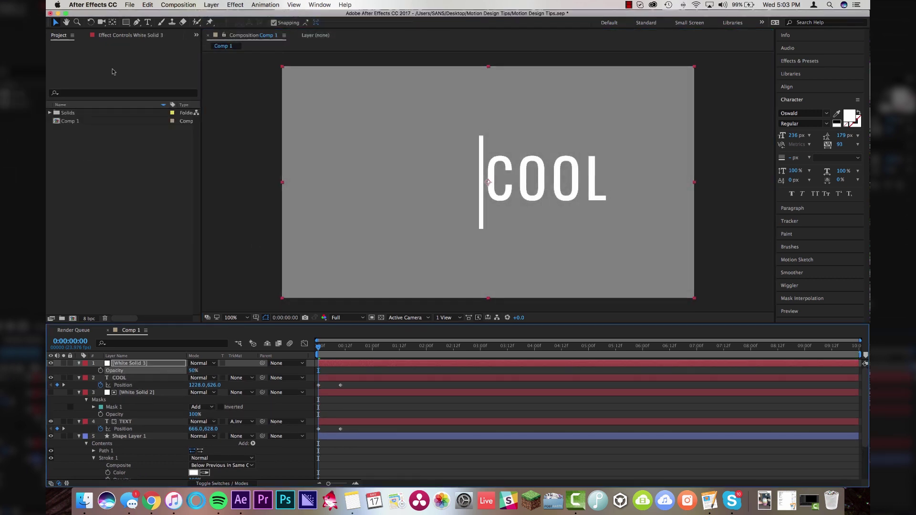
- Draw a rectangular mask around COOL on White Solid 3, starting at the line's left edge, and raise the solid's opacity to 99%
{"action": "left_click", "coordinate": [126, 22]}
{"action": "left_click_drag", "start_coordinate": [479, 118], "coordinate": [637, 244]}
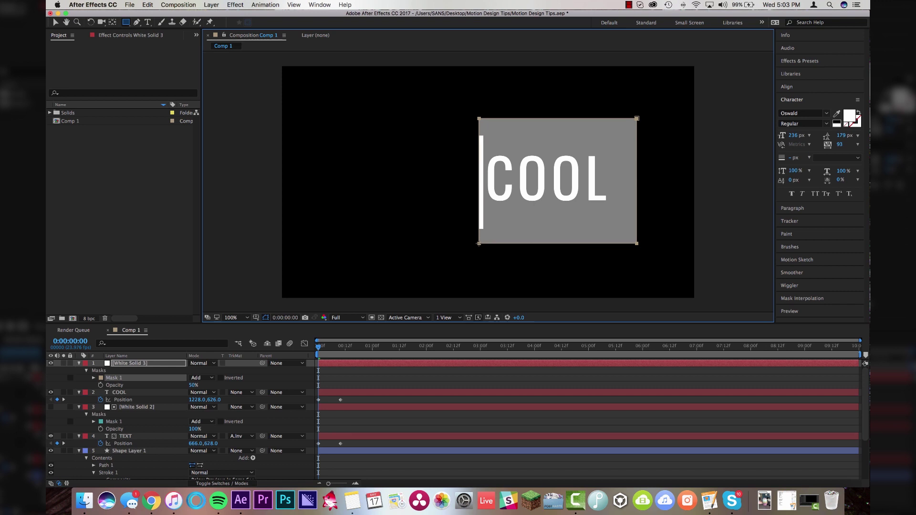
{"action": "left_click_drag", "start_coordinate": [229, 385], "coordinate": [255, 388]}
- Set the COOL layer's track matte to Alpha Inverted Matte "[White Solid 3]" and preview the reveal from the first frame
{"action": "left_click", "coordinate": [241, 392]}
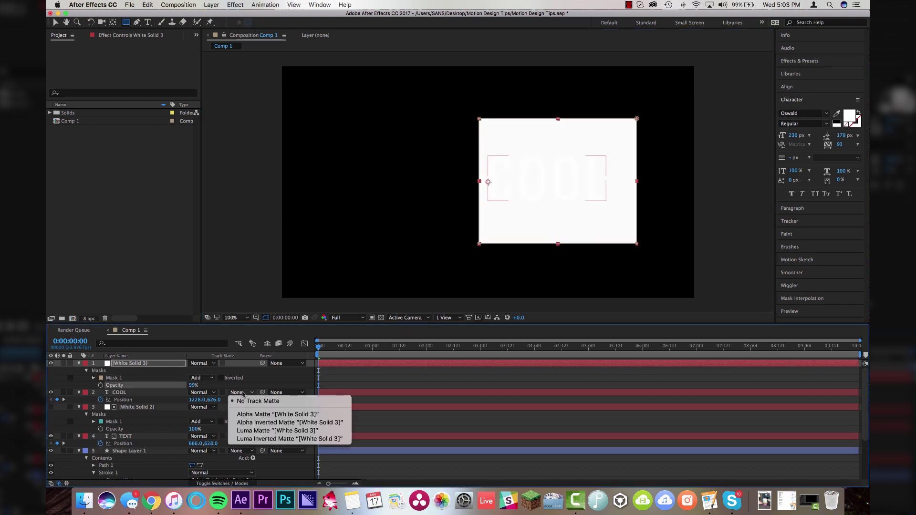
{"action": "left_click", "coordinate": [265, 426]}
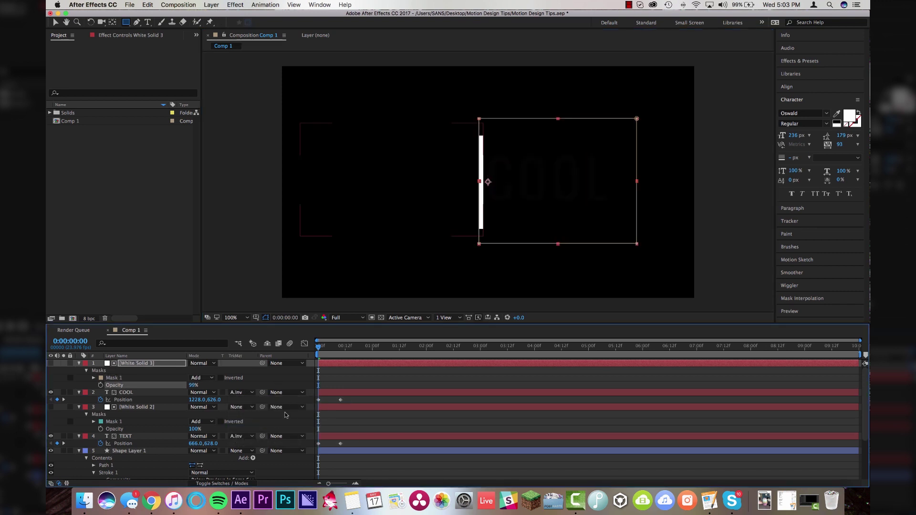
{"action": "key", "text": "v"}
{"action": "left_click_drag", "start_coordinate": [329, 348], "coordinate": [298, 355]}
{"action": "key", "text": "space"}
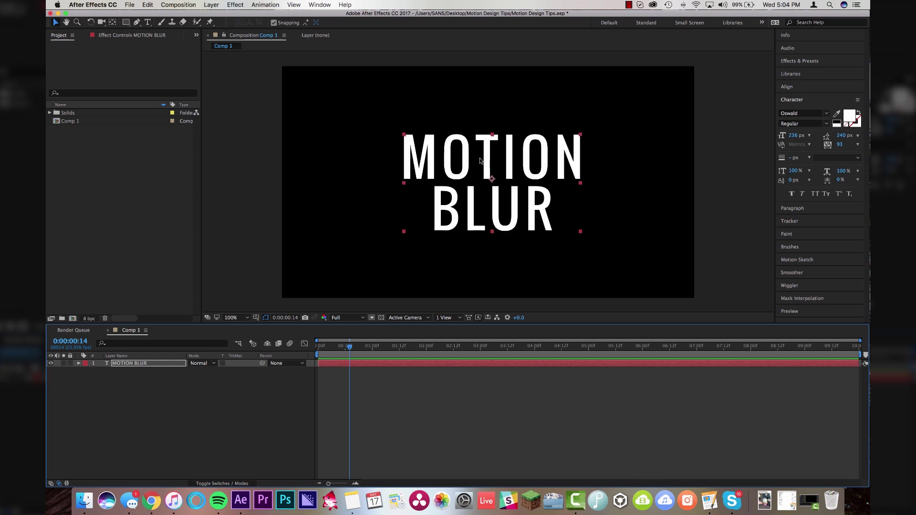
- Keyframe the MOTION BLUR layer's scale at 0% on frame 0 and 100% on frame 6, and preview the animation
{"action": "left_click_drag", "start_coordinate": [339, 346], "coordinate": [289, 351]}
{"action": "key", "text": "alt+shift+s"}
{"action": "key", "text": "Page_Down"}
{"action": "key", "text": "Page_Down"}
{"action": "key", "text": "Page_Down"}
{"action": "key", "text": "Page_Down"}
{"action": "key", "text": "Page_Down"}
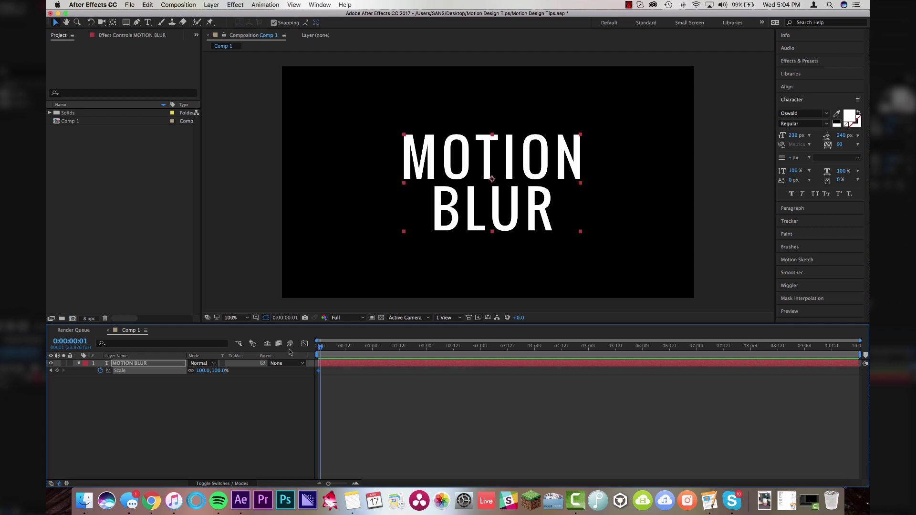
{"action": "key", "text": "Page_Down"}
{"action": "left_click_drag", "start_coordinate": [330, 347], "coordinate": [292, 355]}
{"action": "key", "text": "Return"}
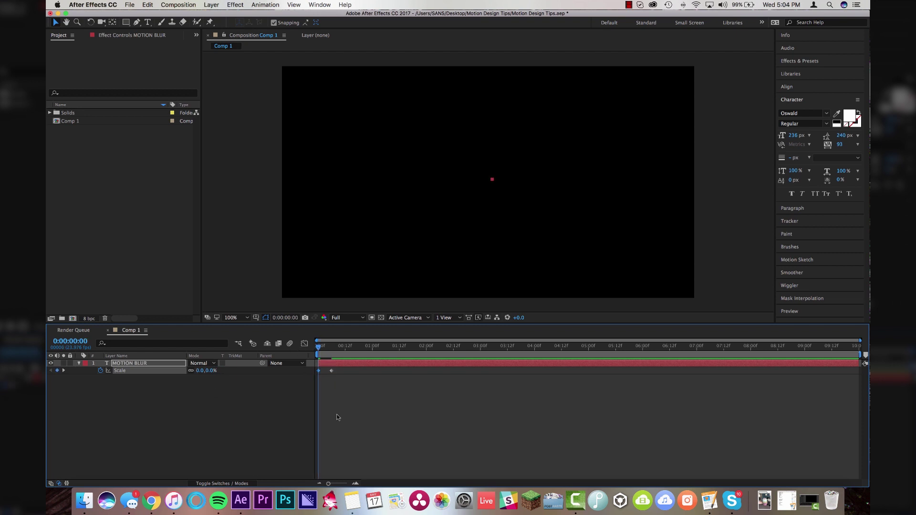
{"action": "key", "text": "space"}
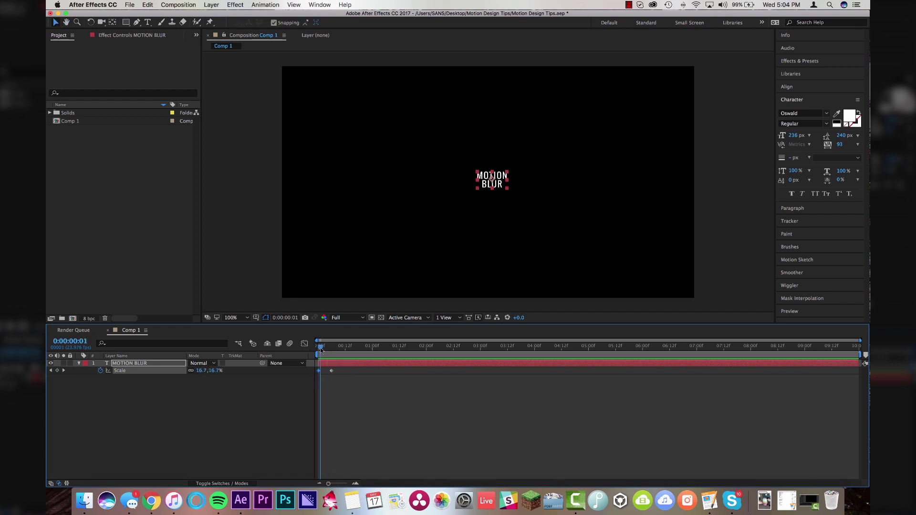
- Enable motion blur on the MOTION BLUR layer and for the whole composition
{"action": "left_click", "coordinate": [322, 348]}
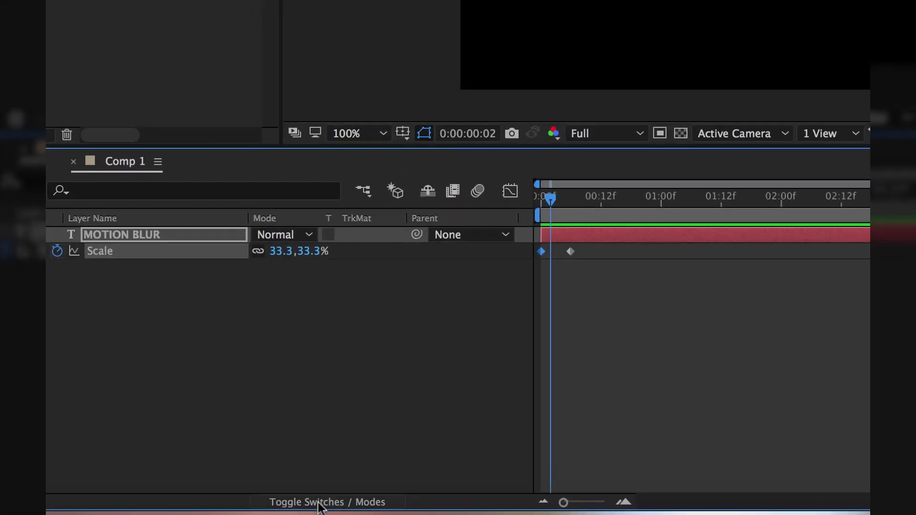
{"action": "left_click", "coordinate": [319, 504]}
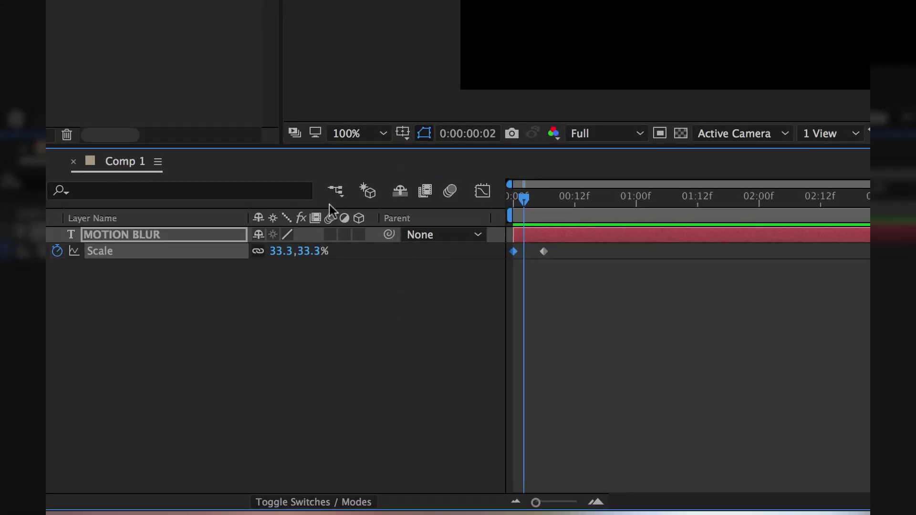
{"action": "left_click", "coordinate": [330, 235]}
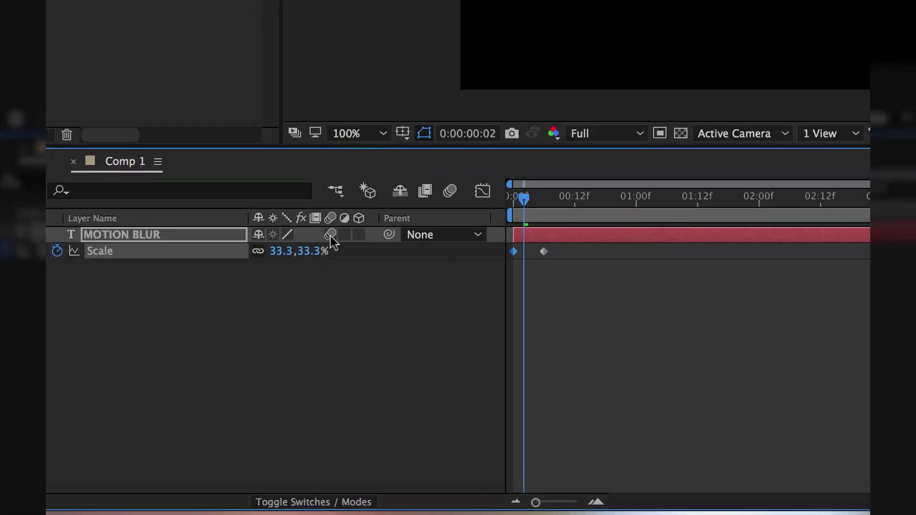
{"action": "left_click", "coordinate": [447, 193]}
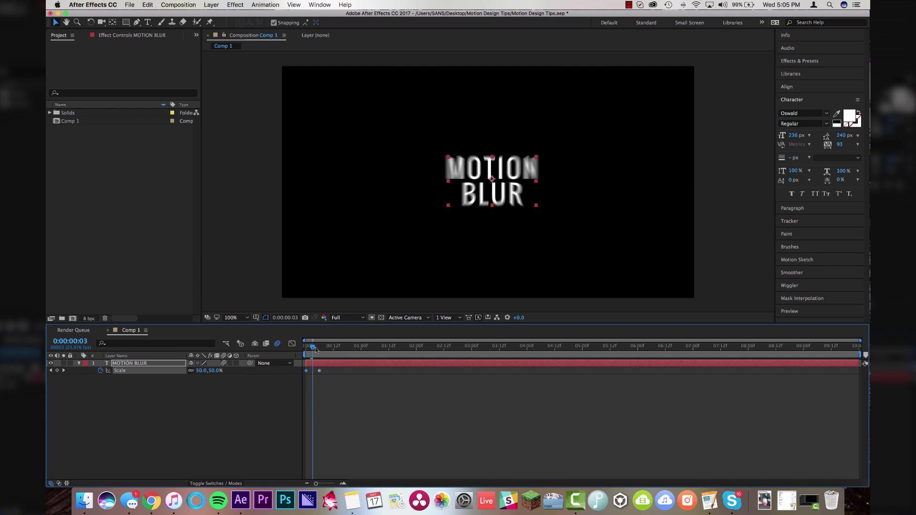
- Preview the scale animation with the composition's motion blur on, off and on again to compare the results
{"action": "mouse_move", "coordinate": [310, 348]}
{"action": "left_mouse_down"}
{"action": "mouse_move", "coordinate": [317, 350]}
{"action": "mouse_move", "coordinate": [298, 352]}
{"action": "left_mouse_up"}
{"action": "key", "text": "space"}
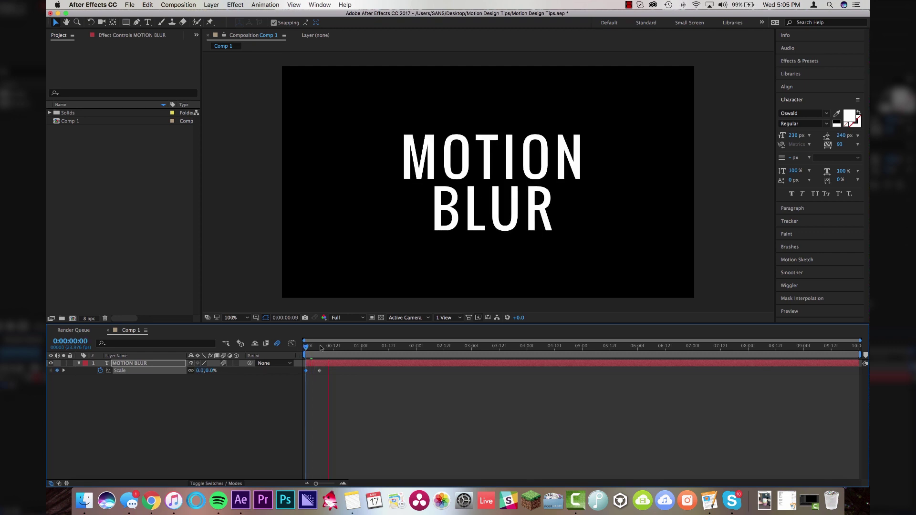
{"action": "left_click", "coordinate": [309, 349]}
{"action": "left_click", "coordinate": [277, 344]}
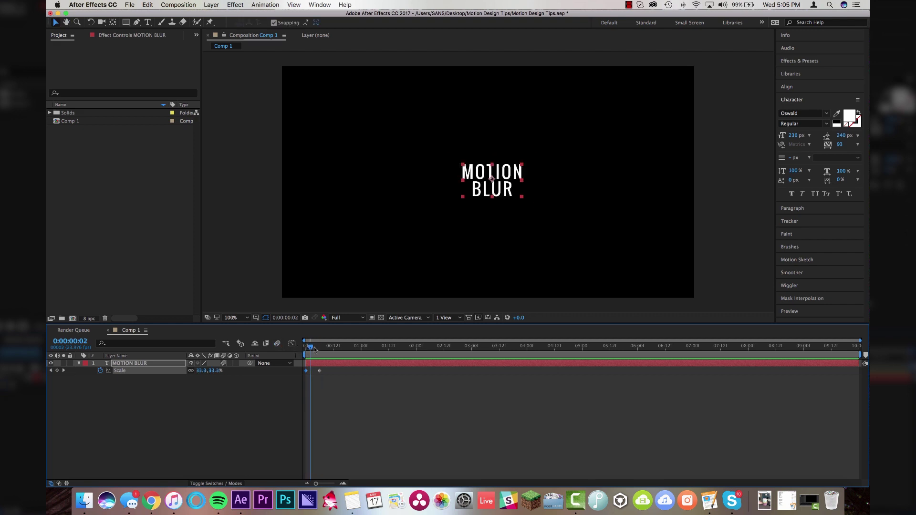
{"action": "key", "text": "space"}
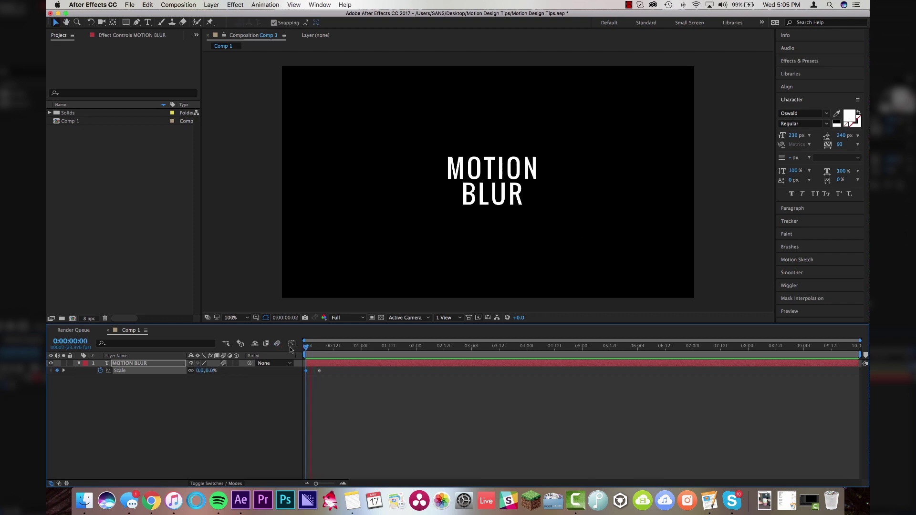
{"action": "left_click", "coordinate": [312, 350]}
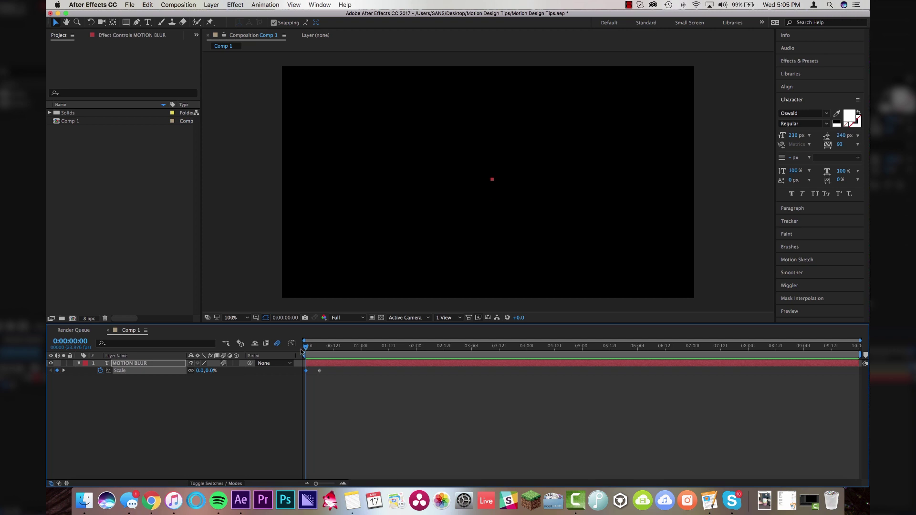
{"action": "key", "text": "space"}
{"action": "mouse_move", "coordinate": [306, 347]}
{"action": "left_mouse_down"}
{"action": "mouse_move", "coordinate": [331, 348]}
{"action": "mouse_move", "coordinate": [309, 350]}
{"action": "mouse_move", "coordinate": [319, 350]}
{"action": "left_mouse_up"}
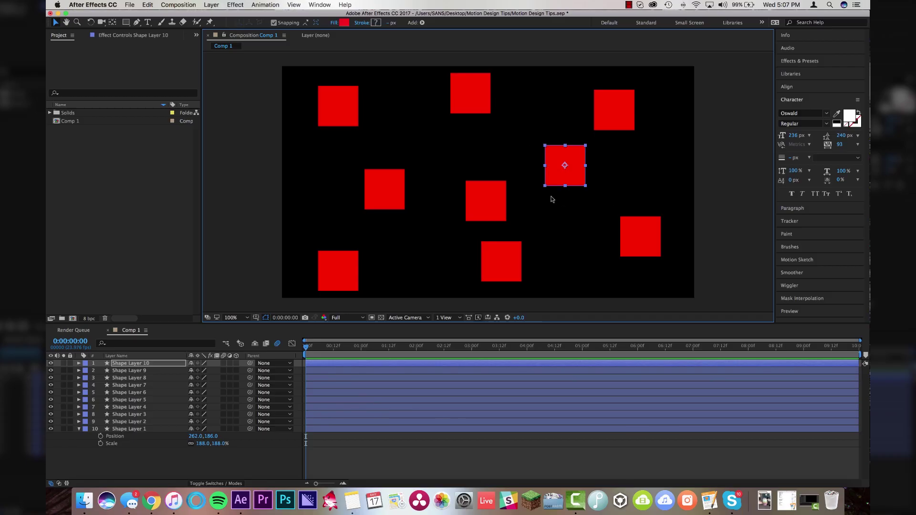
{"action": "left_click", "coordinate": [127, 431]}
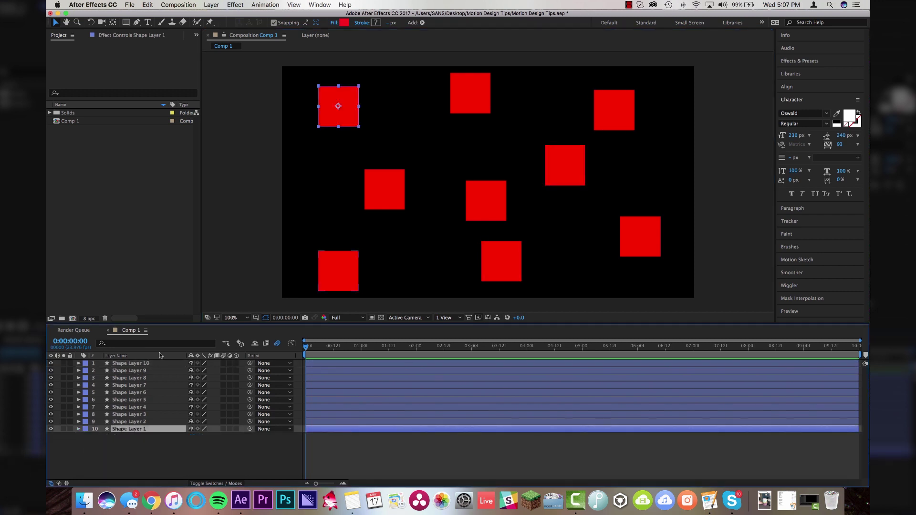
{"action": "left_click", "coordinate": [136, 440]}
{"action": "left_click", "coordinate": [135, 431]}
{"action": "left_click", "coordinate": [138, 364], "text": "shift"}
{"action": "right_click", "coordinate": [141, 379]}
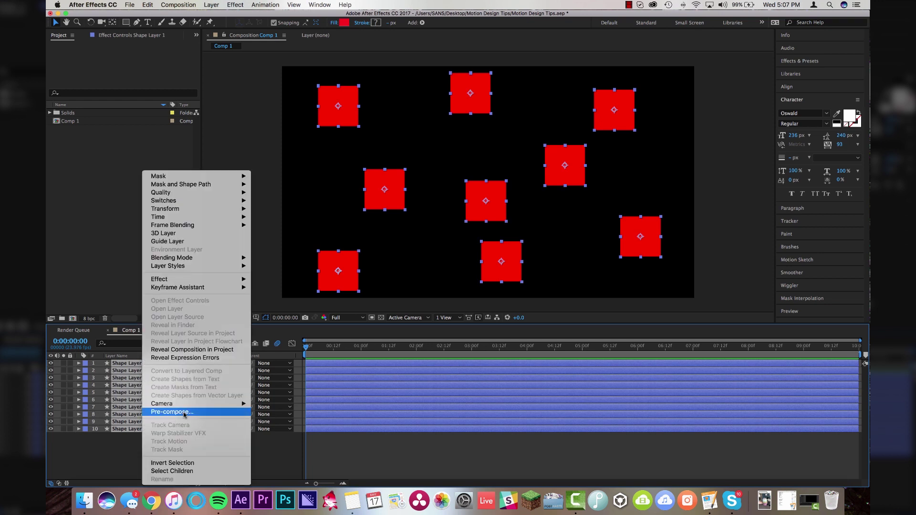
{"action": "left_click", "coordinate": [129, 444]}
- Pre-compose Shape Layers 1 to 10 into a new composition named Squares, moving all attributes into it
{"action": "left_click", "coordinate": [139, 430]}
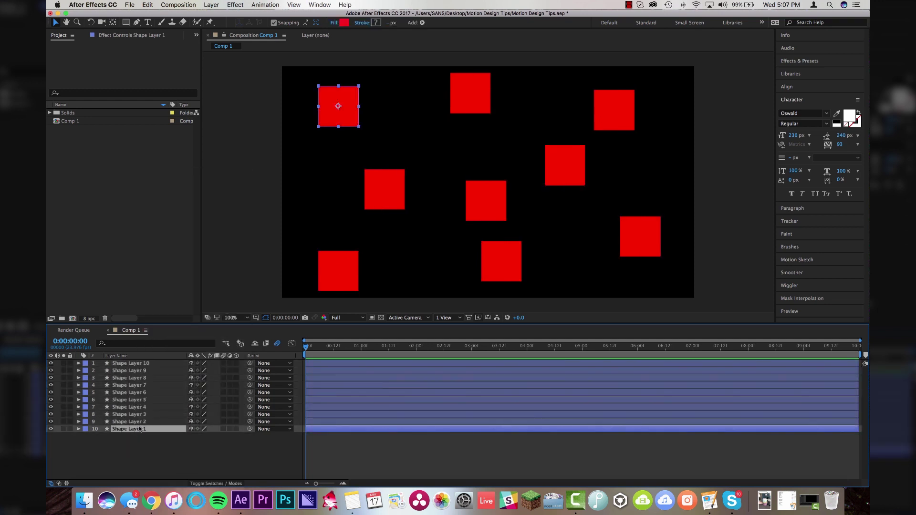
{"action": "left_click", "coordinate": [141, 365], "text": "shift"}
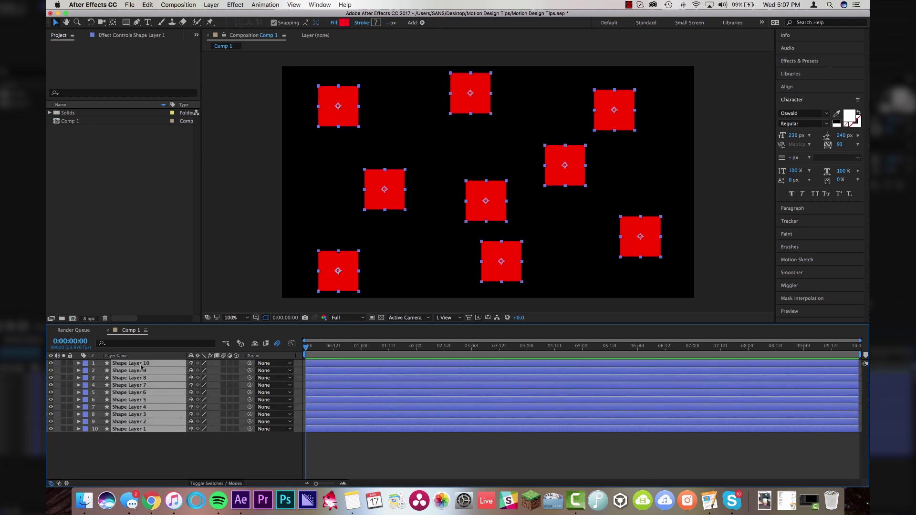
{"action": "key", "text": "super+shift+c"}
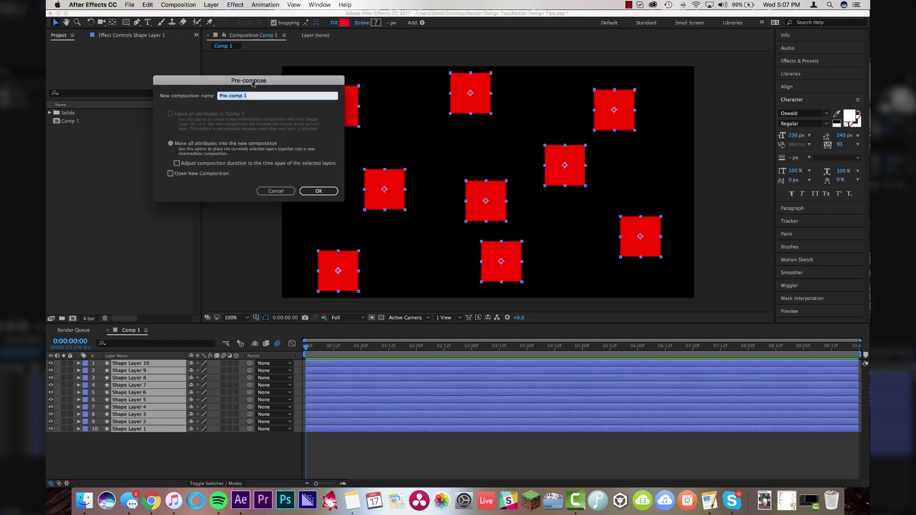
{"action": "left_click_drag", "start_coordinate": [251, 82], "coordinate": [270, 87]}
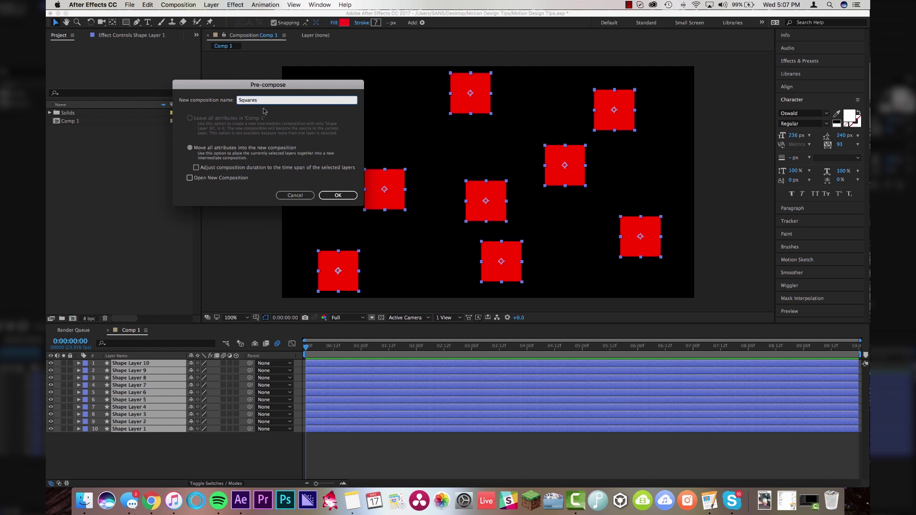
{"action": "type", "text": "Squares"}
{"action": "left_click", "coordinate": [339, 197]}
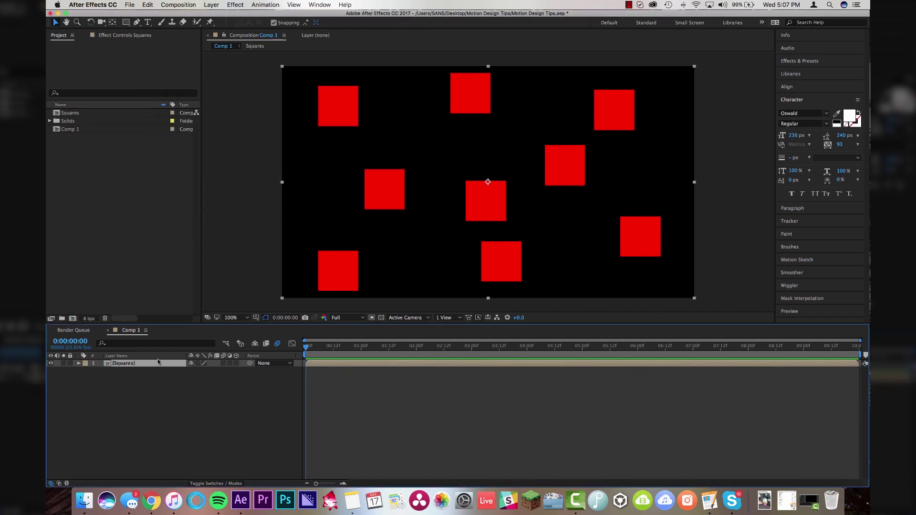
- Try moving and scaling the Squares layer as a single unit, and fit it back to the composition
{"action": "left_click", "coordinate": [168, 385]}
{"action": "left_click", "coordinate": [139, 365]}
{"action": "left_click_drag", "start_coordinate": [406, 162], "coordinate": [488, 182]}
{"action": "key", "text": "s"}
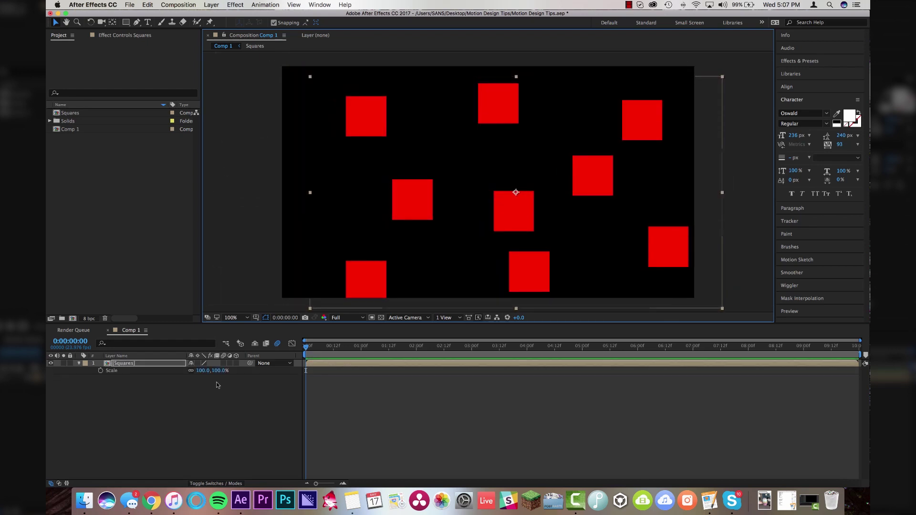
{"action": "left_click_drag", "start_coordinate": [208, 371], "coordinate": [177, 375]}
{"action": "left_click_drag", "start_coordinate": [531, 201], "coordinate": [505, 191]}
{"action": "key", "text": "super+alt+f"}
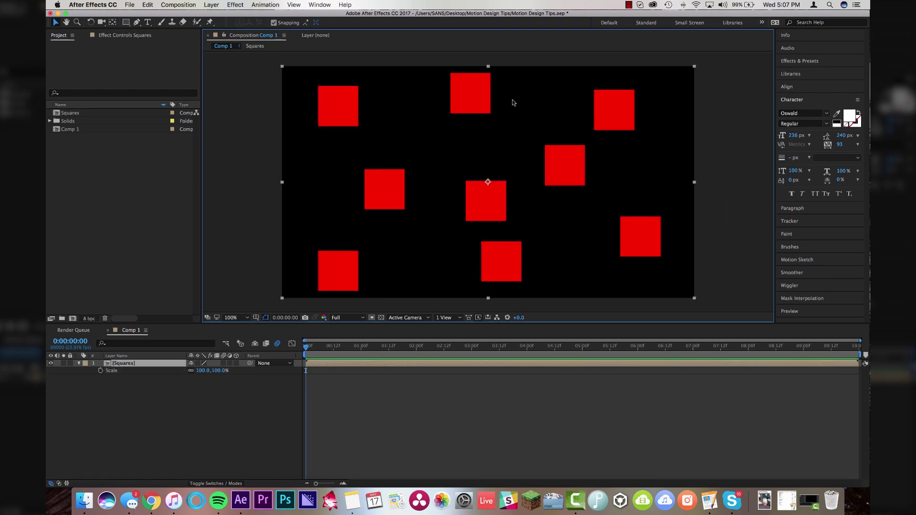
- Open the Squares composition and delete both stacked lower-left squares and the centre, upper-right and upper-left squares
{"action": "double_click", "coordinate": [340, 364]}
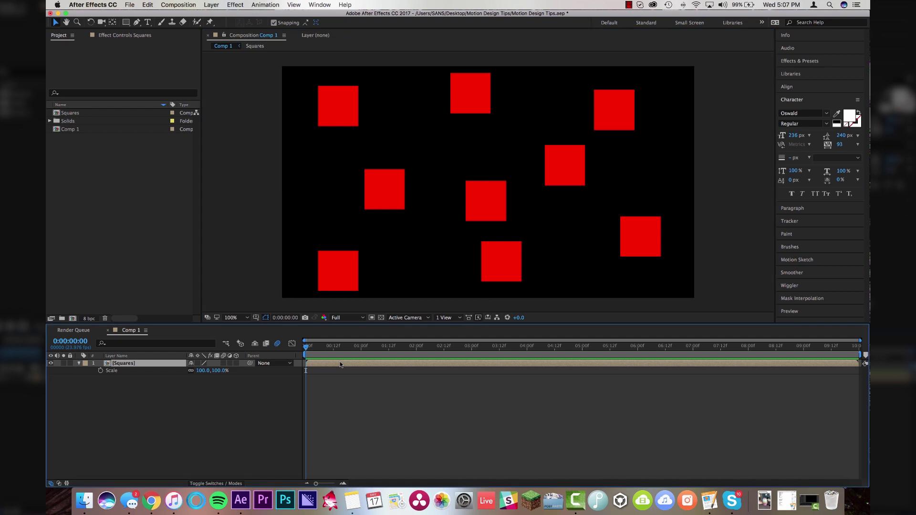
{"action": "left_click", "coordinate": [332, 286]}
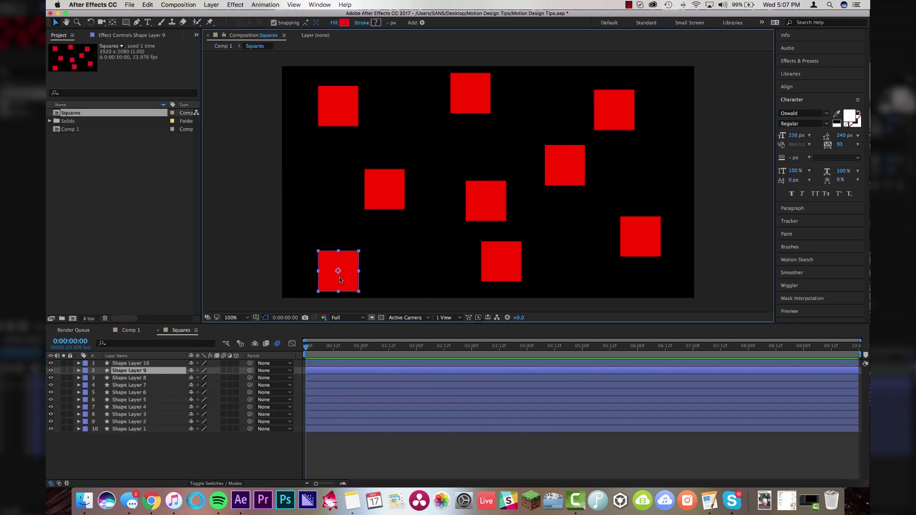
{"action": "key", "text": "Delete"}
{"action": "left_click", "coordinate": [487, 190]}
{"action": "key", "text": "Delete"}
{"action": "left_click", "coordinate": [338, 271]}
{"action": "key", "text": "Delete"}
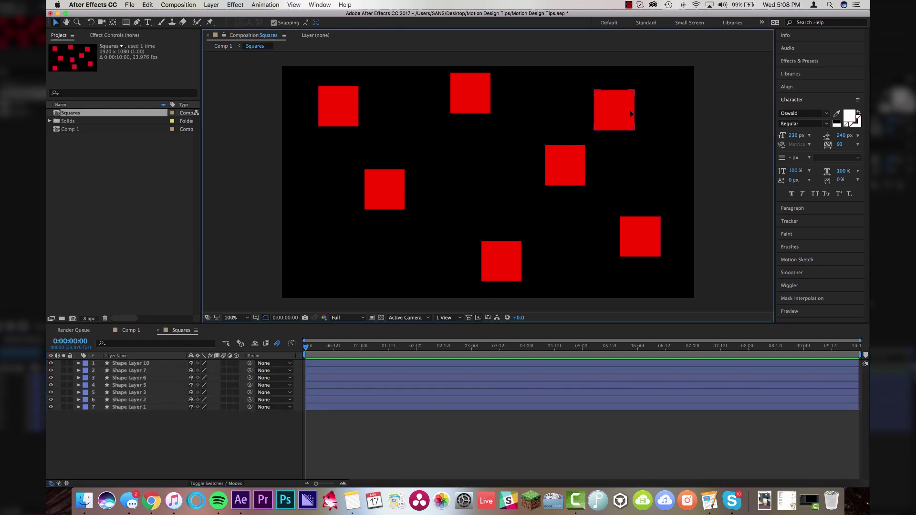
{"action": "left_click", "coordinate": [614, 110]}
{"action": "key", "text": "Delete"}
{"action": "left_click", "coordinate": [350, 109]}
{"action": "key", "text": "Delete"}
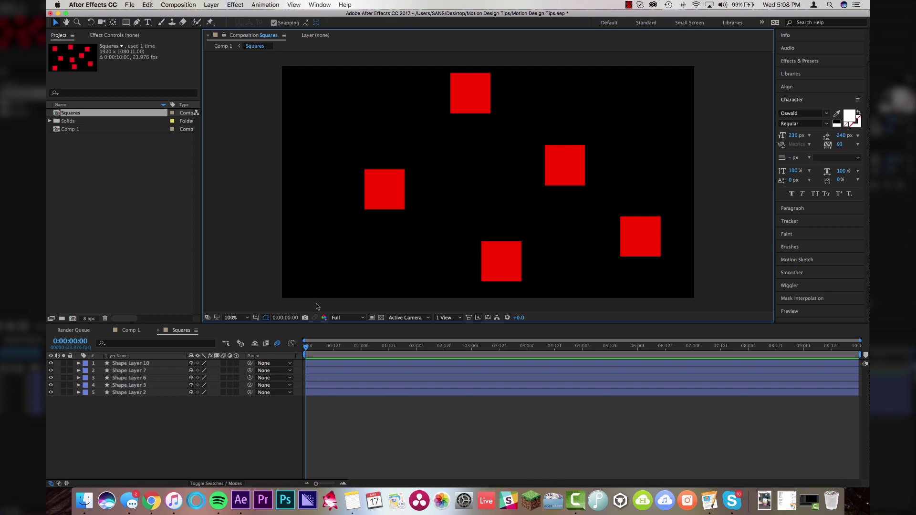
- Return to Comp 1, select the Squares layer and show its Scale property
{"action": "left_click", "coordinate": [132, 331]}
{"action": "left_click", "coordinate": [441, 226]}
{"action": "key", "text": "s"}
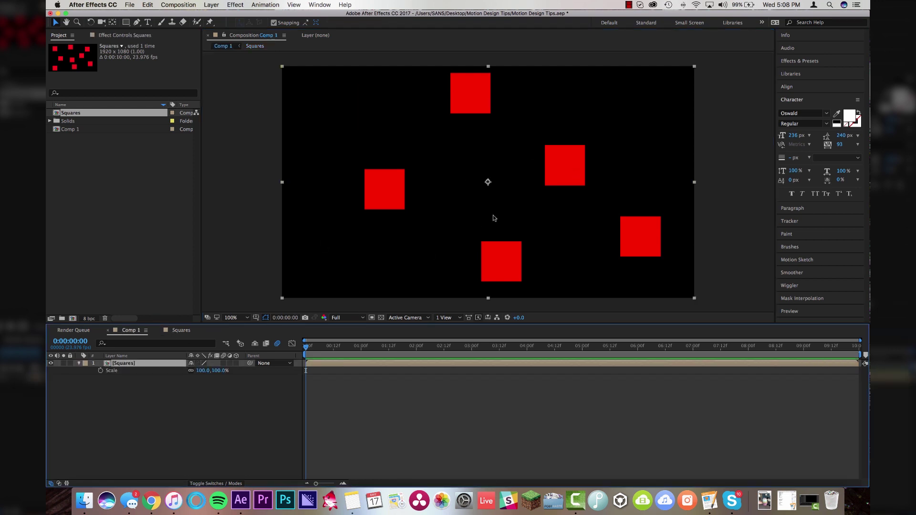